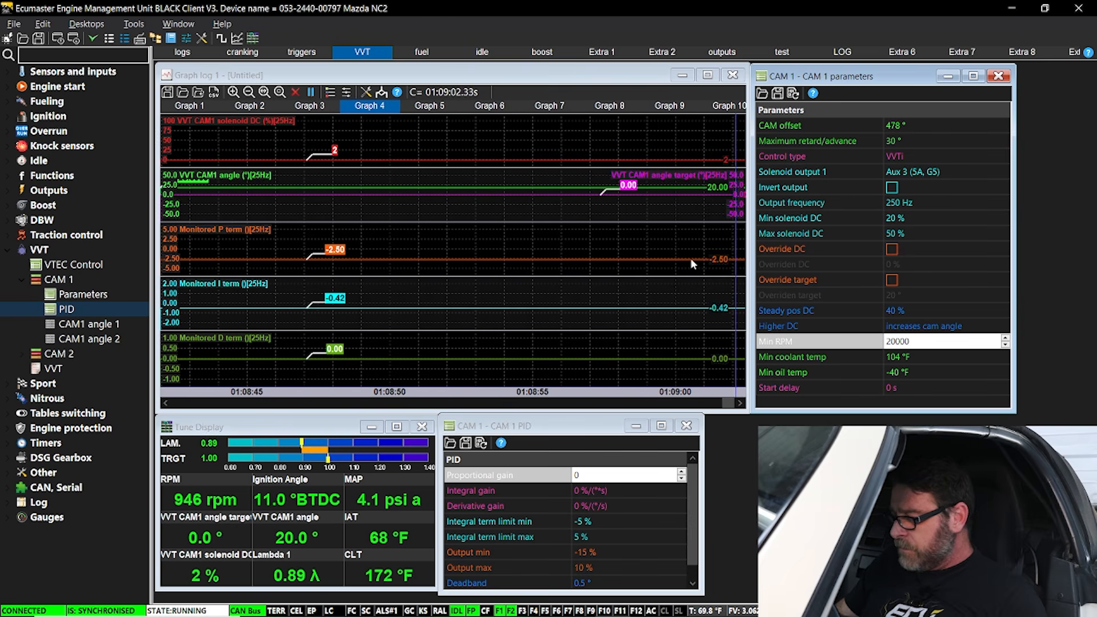
Set the PID monitor's PID controller to vvtCam1 so the graph log records the CAM 1 P, I and D terms.
{"action": "left_click", "coordinate": [572, 429]}
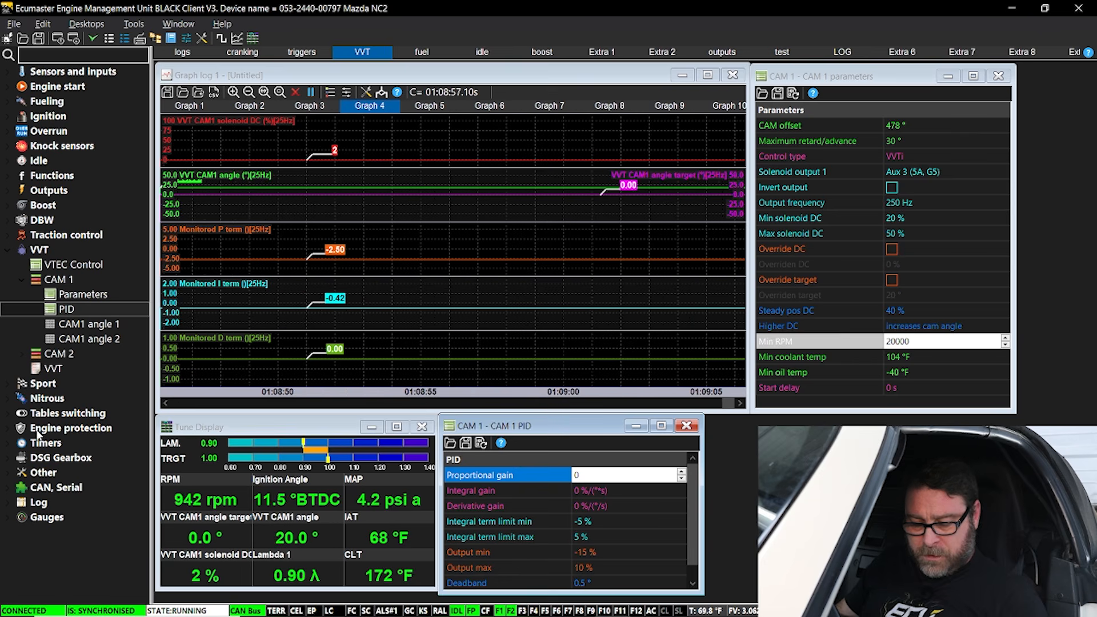
{"action": "left_click", "coordinate": [8, 473]}
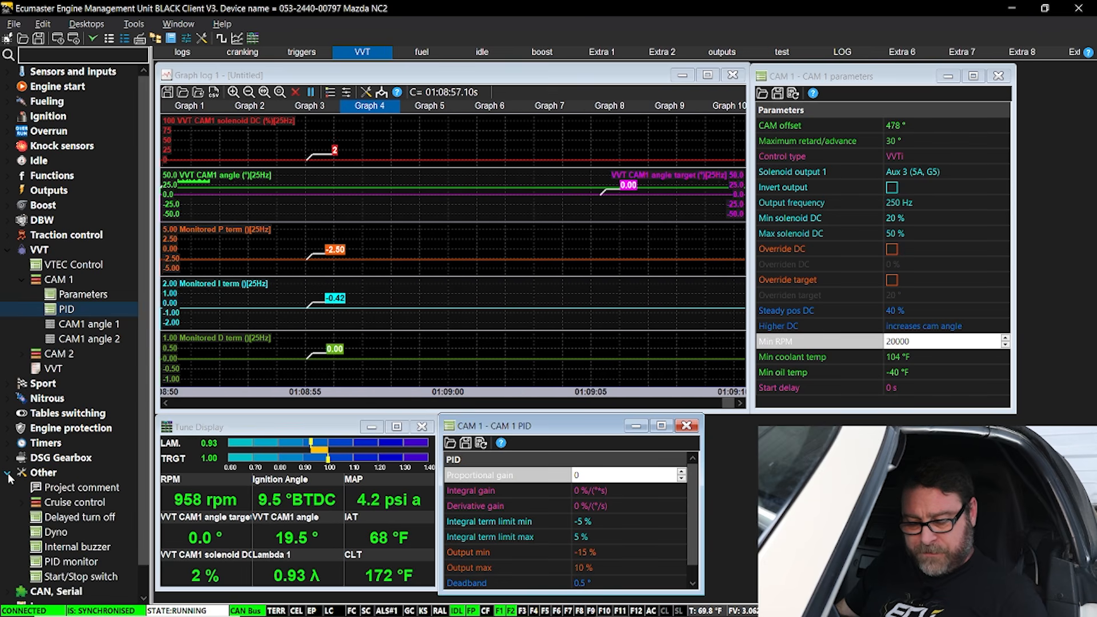
{"action": "left_click", "coordinate": [71, 562]}
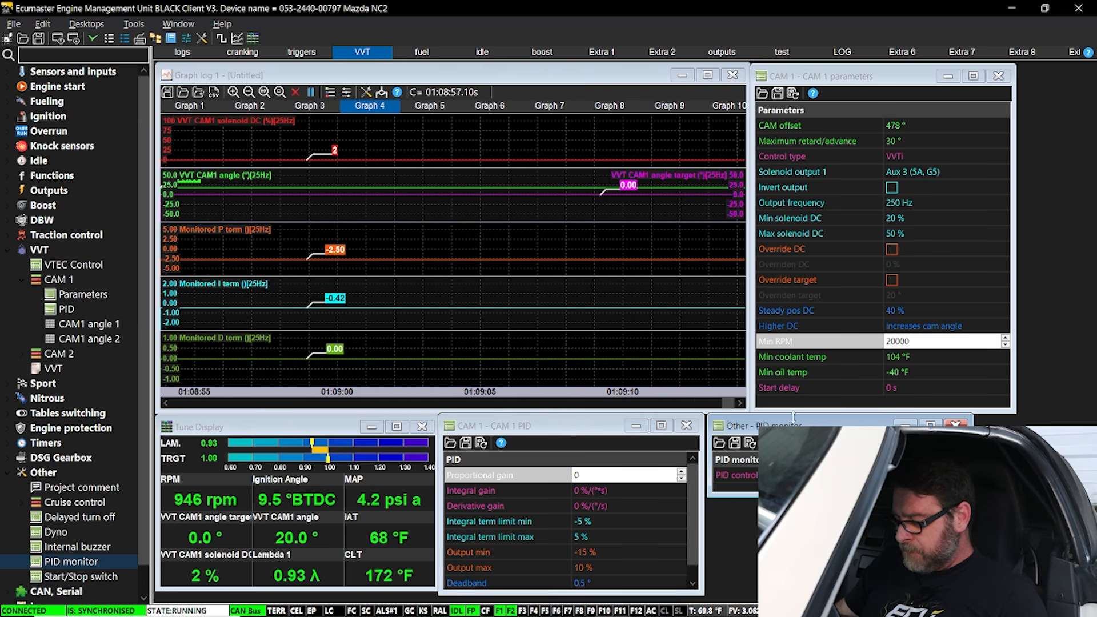
{"action": "left_click_drag", "start_coordinate": [817, 425], "coordinate": [402, 205]}
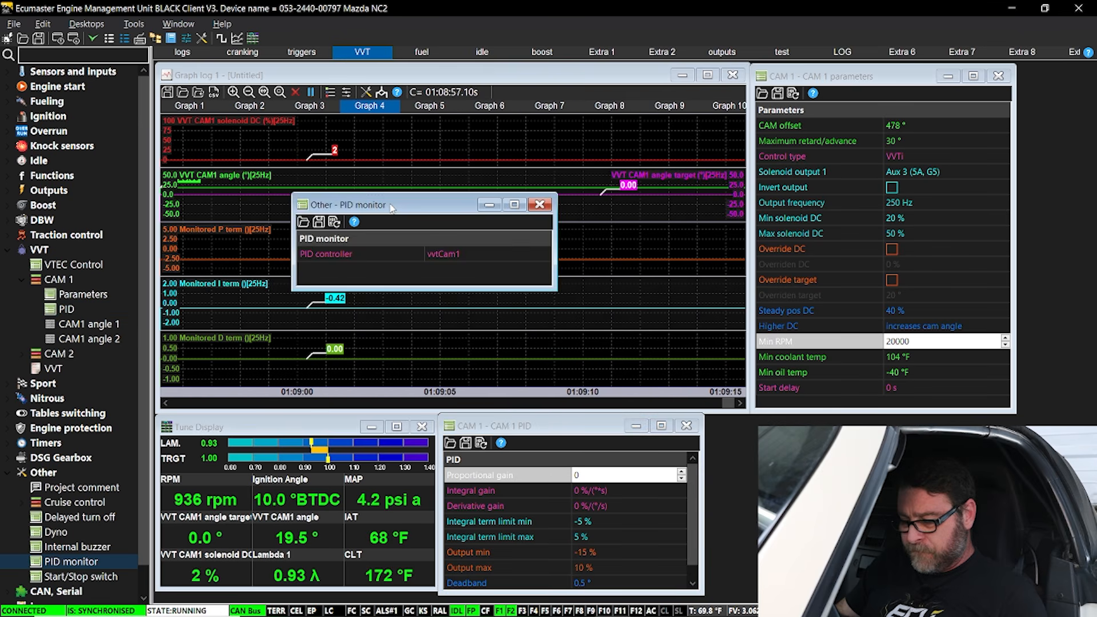
{"action": "left_click", "coordinate": [448, 255]}
{"action": "left_click", "coordinate": [447, 255]}
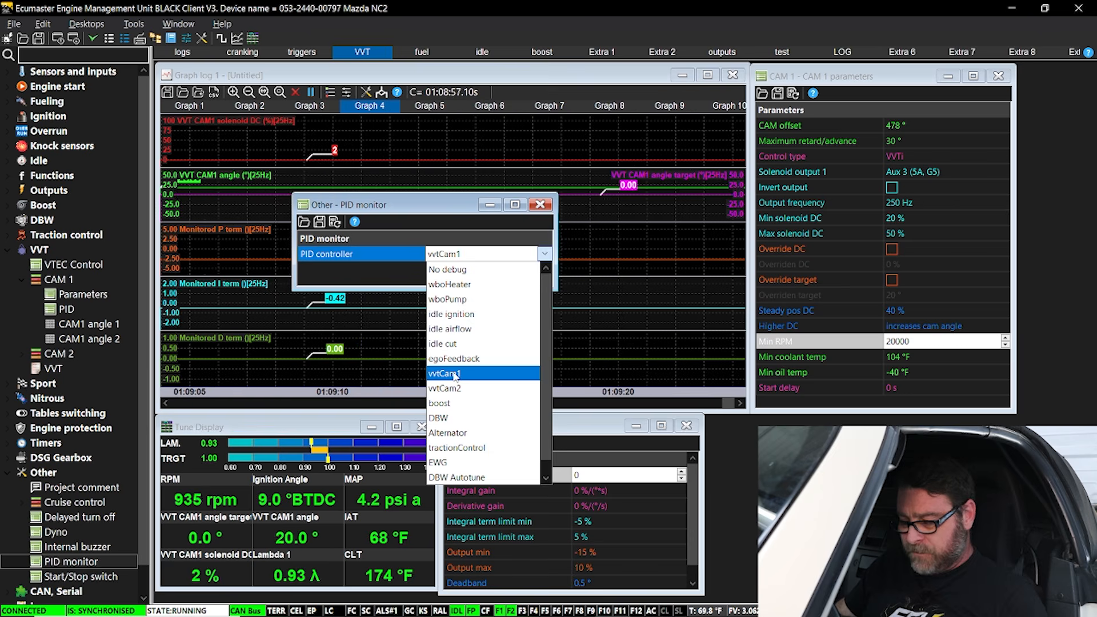
{"action": "left_click", "coordinate": [454, 374]}
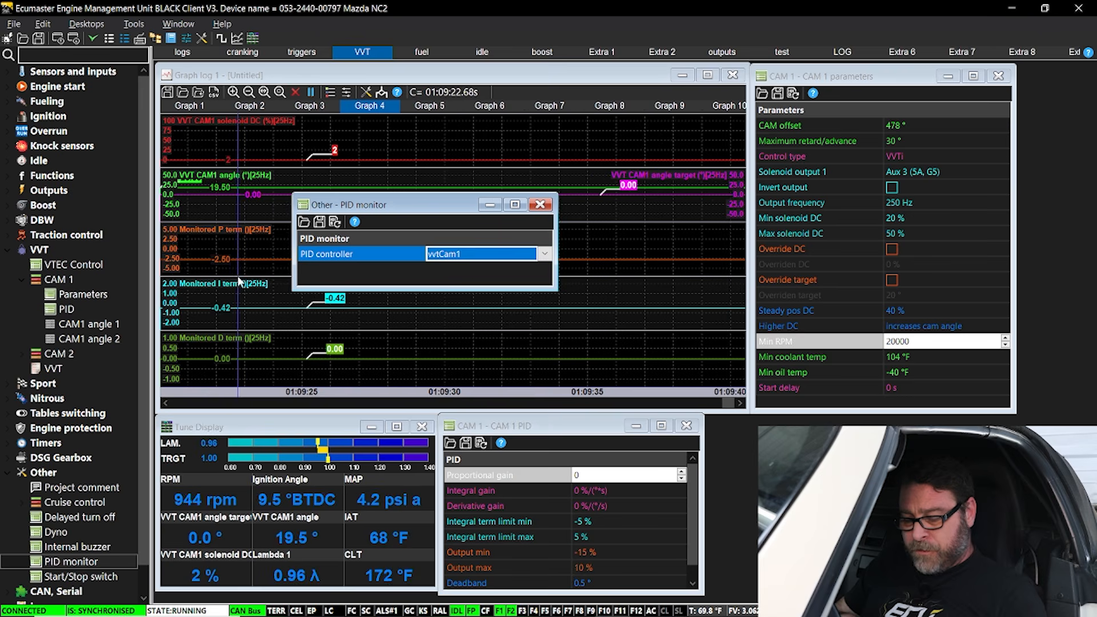
{"action": "left_click", "coordinate": [227, 329]}
{"action": "left_click", "coordinate": [264, 356]}
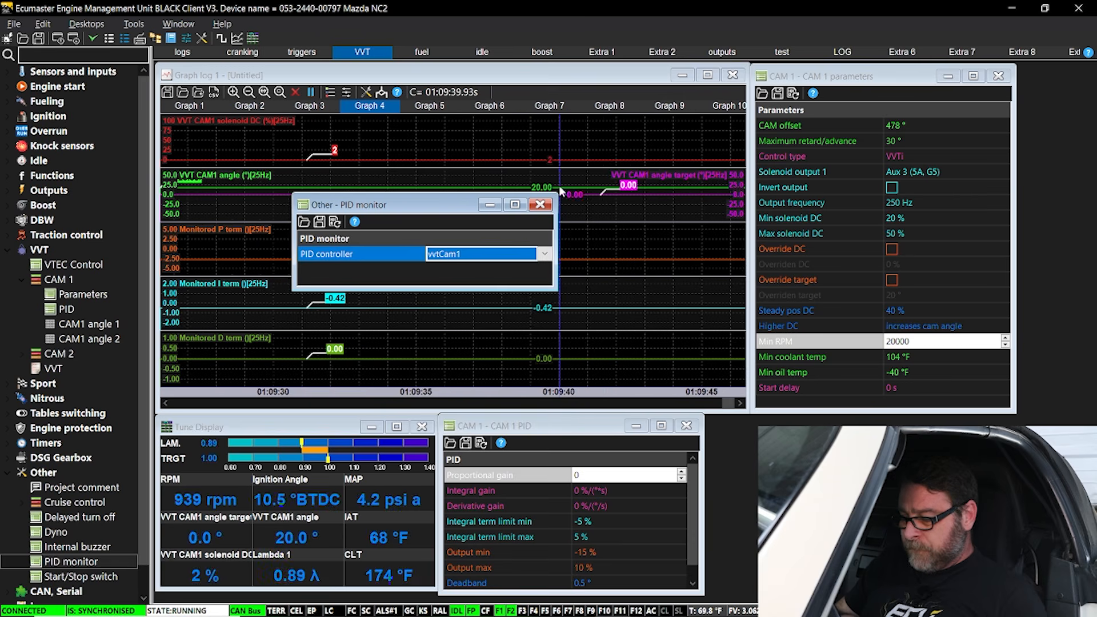
{"action": "left_click", "coordinate": [540, 205]}
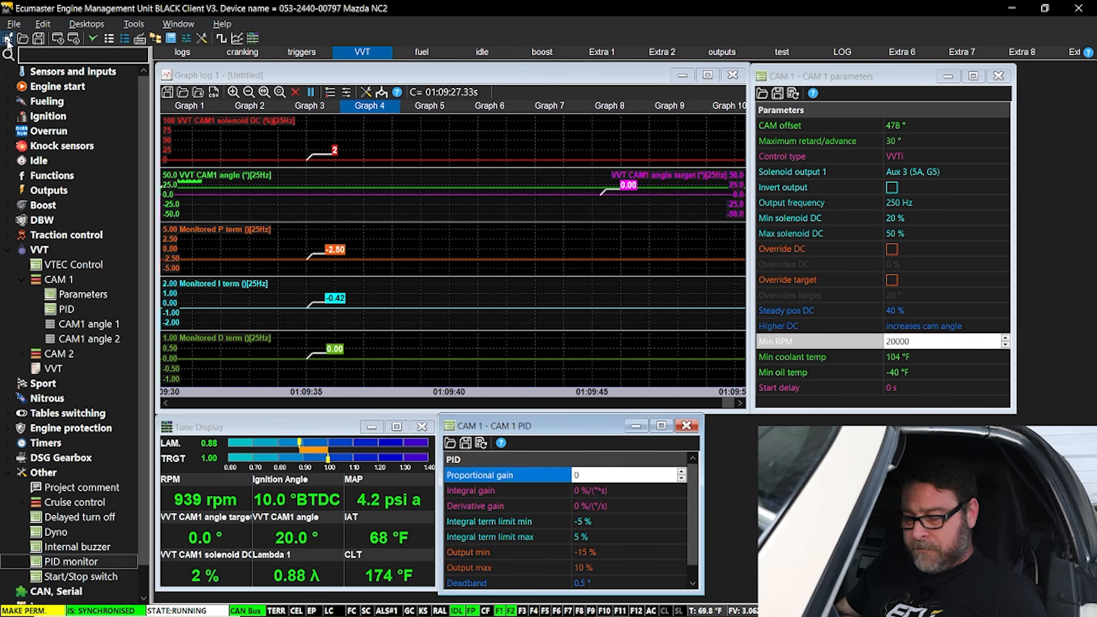
View the selectable log channels for the VVT CAM1 angle trace without changing the channel.
{"action": "right_click", "coordinate": [248, 178]}
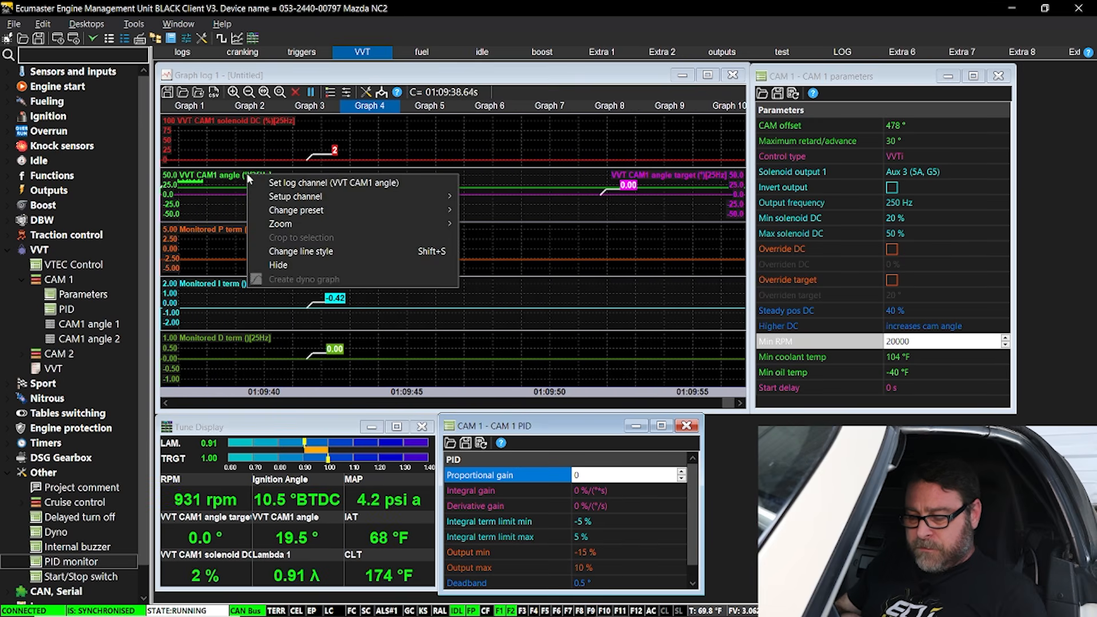
{"action": "left_click", "coordinate": [277, 182]}
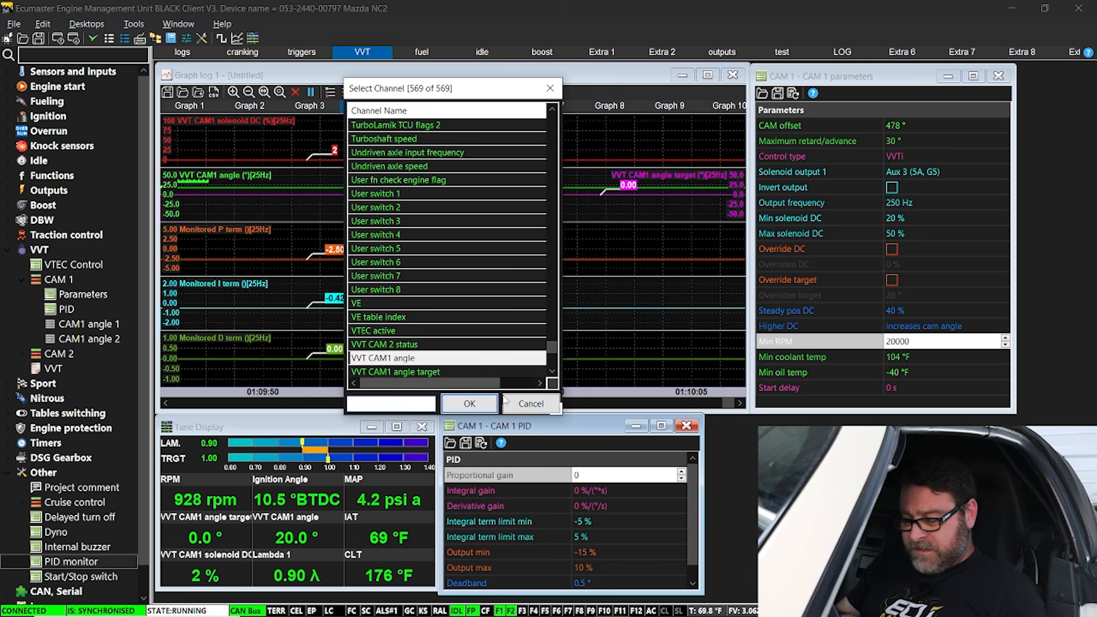
{"action": "left_click", "coordinate": [527, 404]}
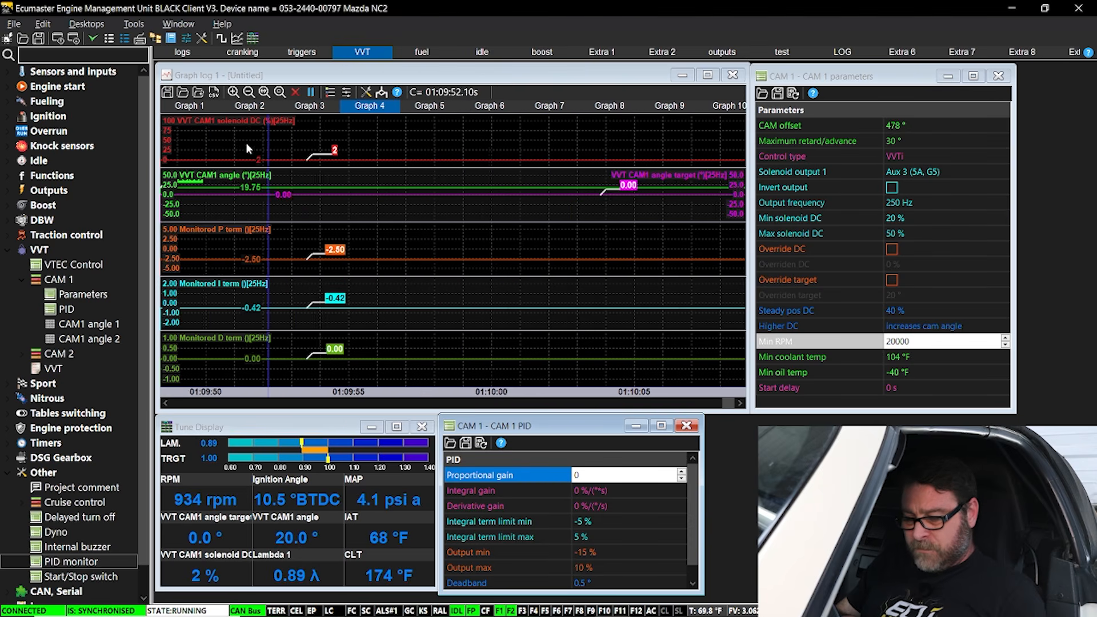
{"action": "left_click", "coordinate": [232, 131]}
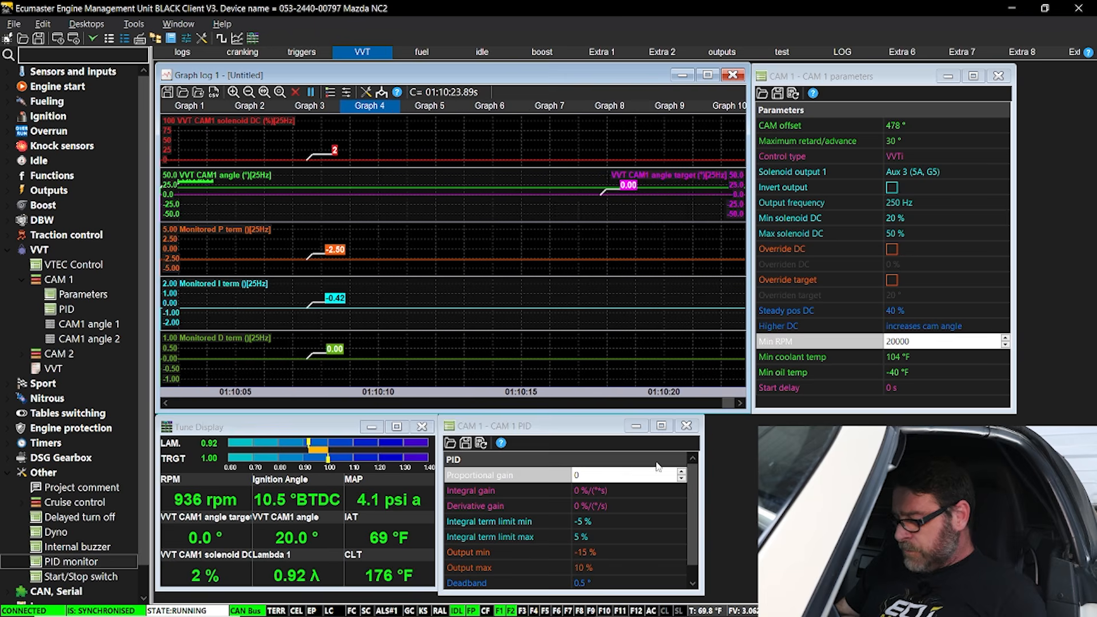
Review the CAM 1 proportional, integral and derivative gains together with the Min RPM and CAM offset parameters.
{"action": "left_click", "coordinate": [584, 492]}
{"action": "left_click", "coordinate": [587, 478]}
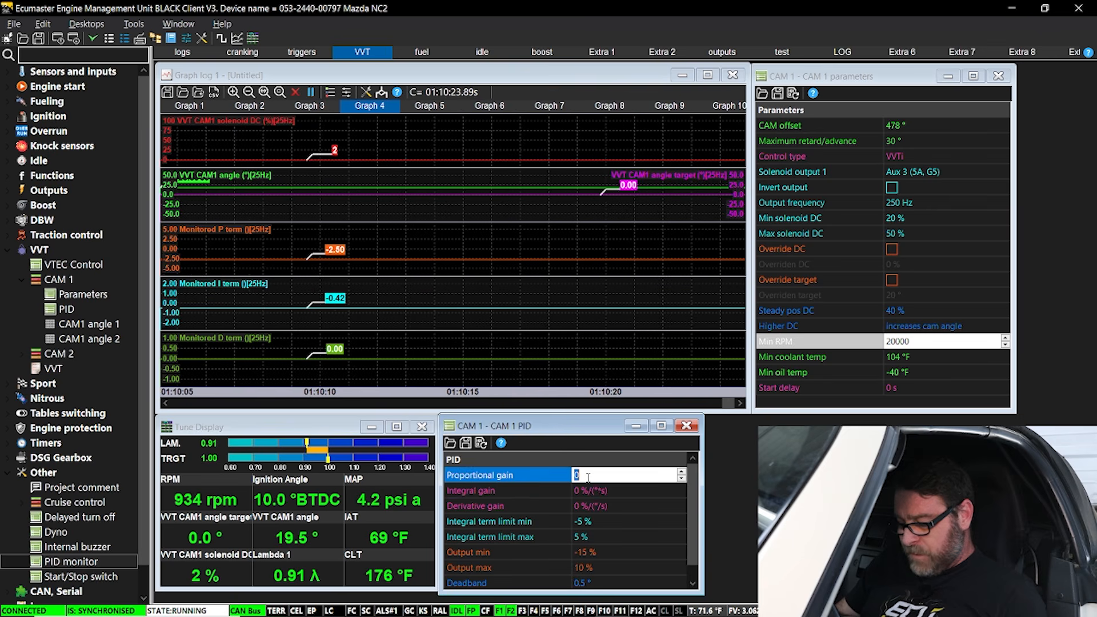
{"action": "left_click", "coordinate": [586, 491]}
{"action": "left_click", "coordinate": [586, 506]}
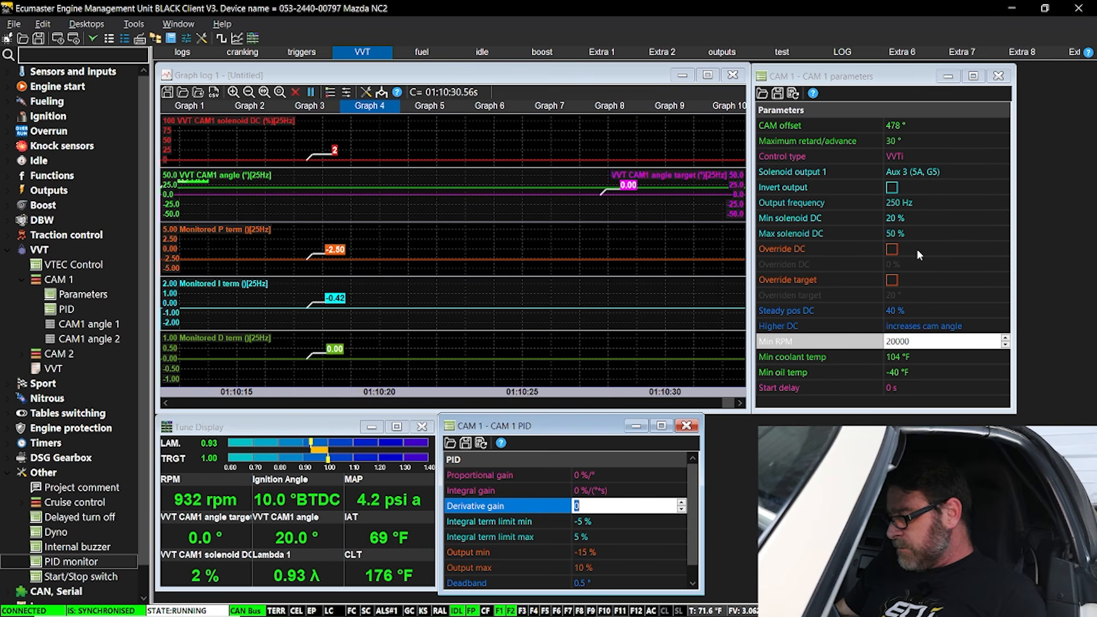
{"action": "left_click", "coordinate": [911, 343]}
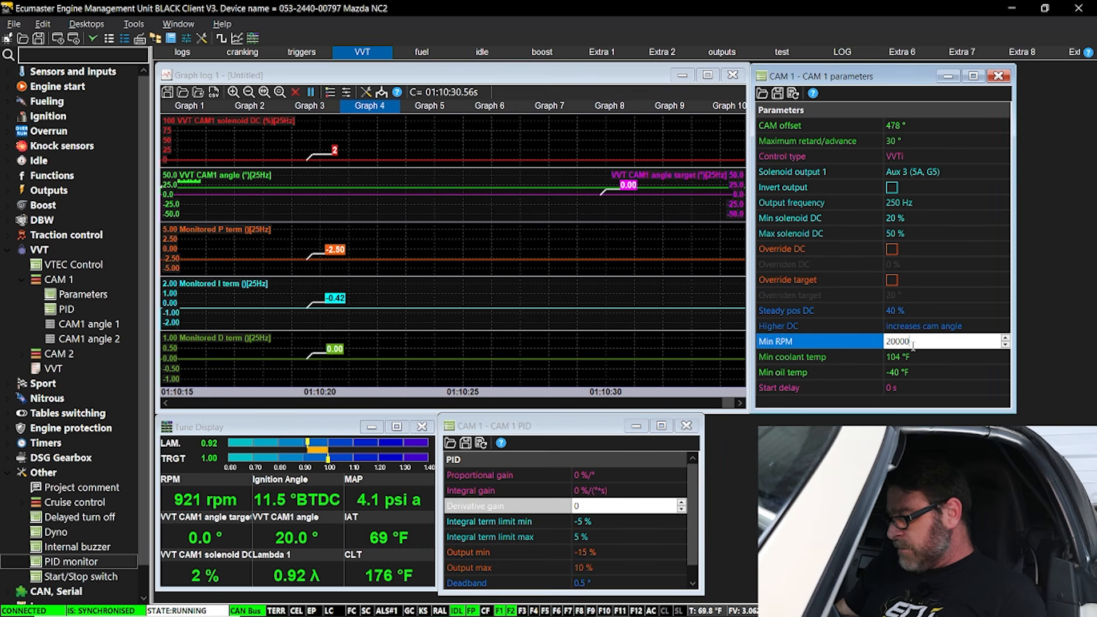
{"action": "left_click", "coordinate": [915, 126]}
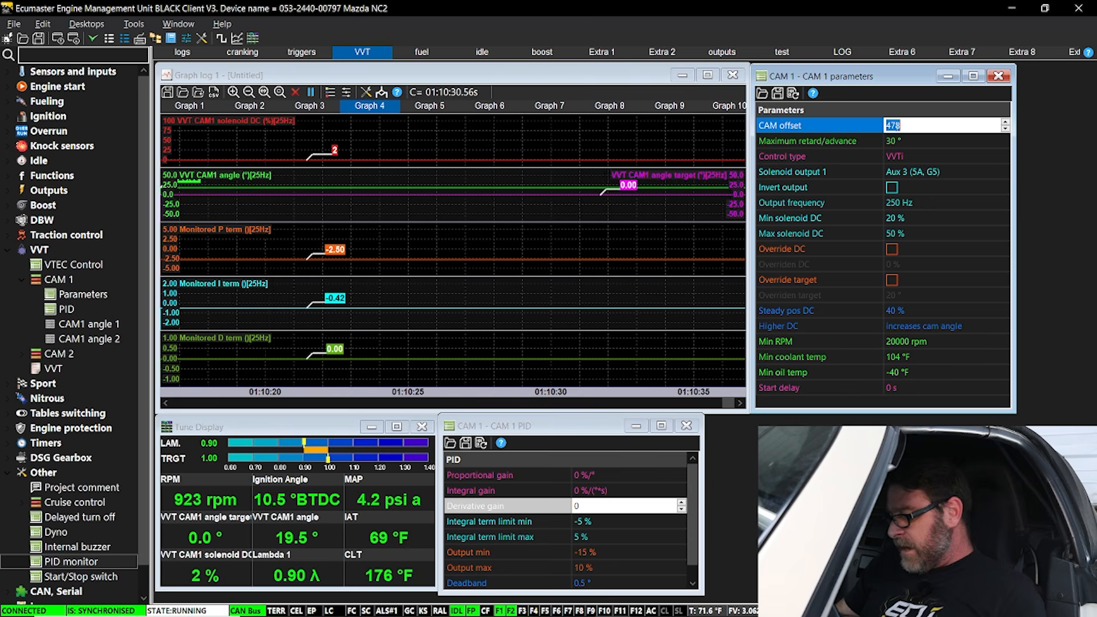
Examine the solenoid duty cycle, CAM1 angle and CAM1 angle target in the graph log and the tune display.
{"action": "left_click", "coordinate": [523, 206]}
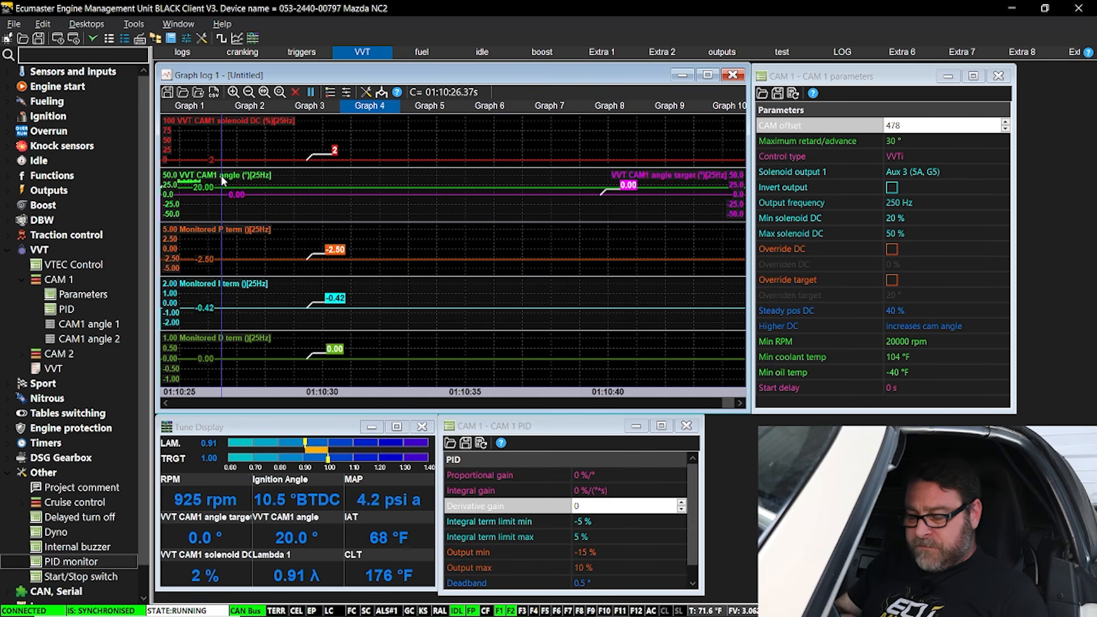
{"action": "left_click", "coordinate": [898, 341]}
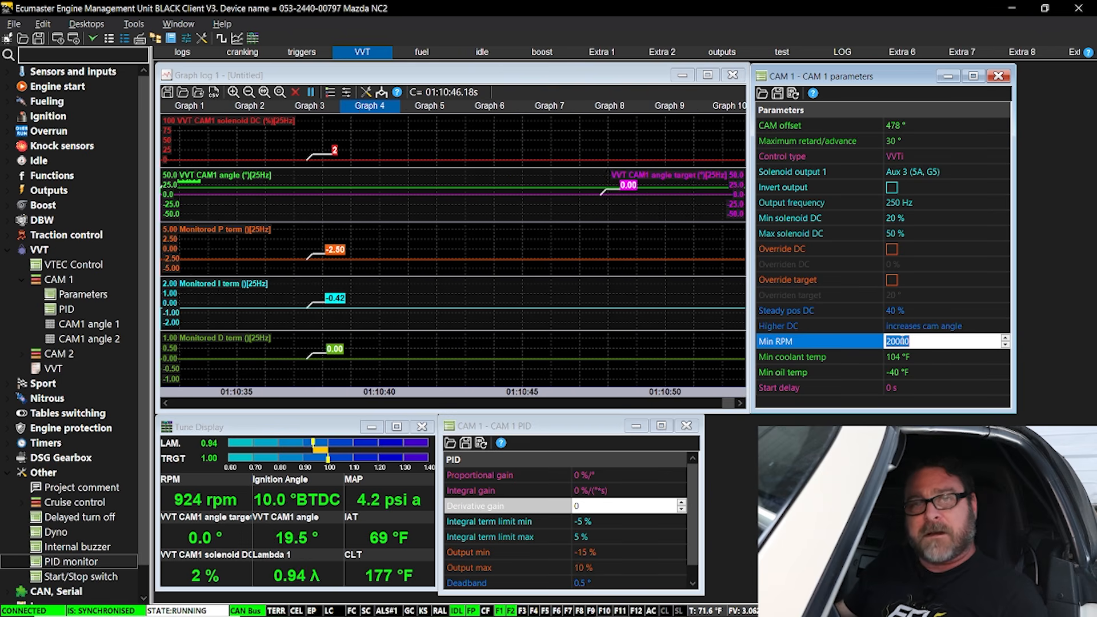
{"action": "left_click", "coordinate": [611, 262]}
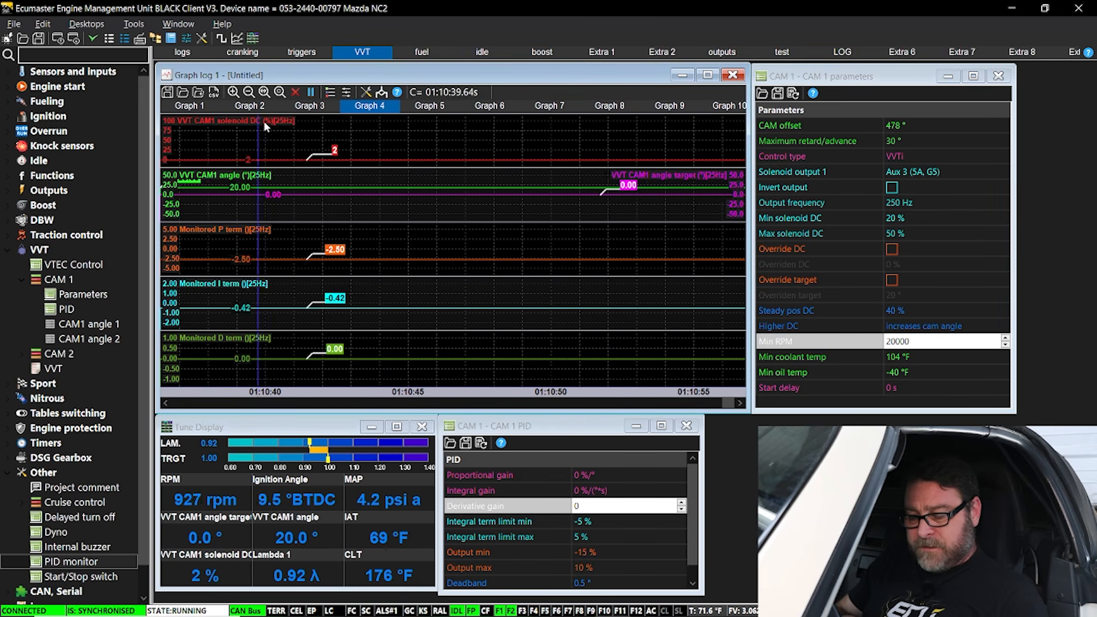
{"action": "left_click", "coordinate": [380, 130]}
{"action": "left_click", "coordinate": [434, 145]}
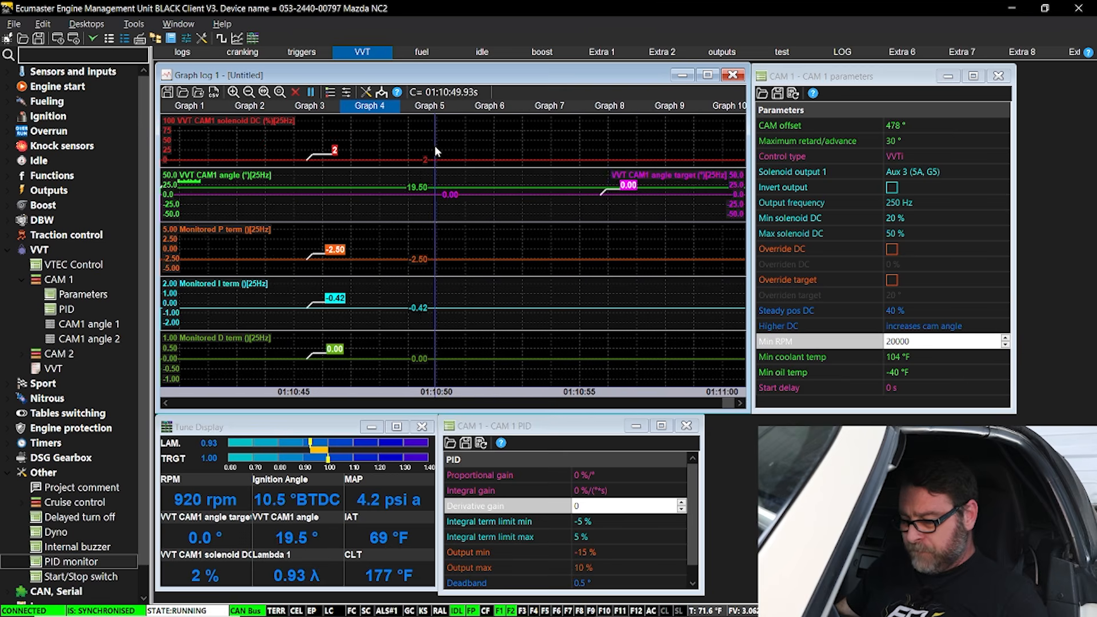
{"action": "left_click", "coordinate": [526, 189]}
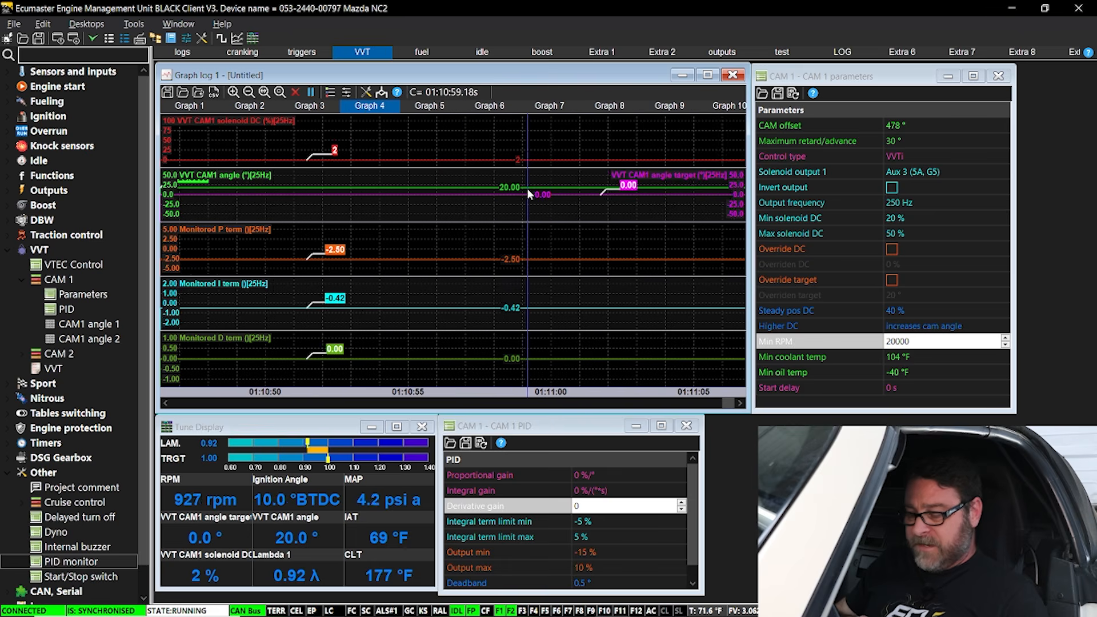
{"action": "left_click", "coordinate": [502, 180]}
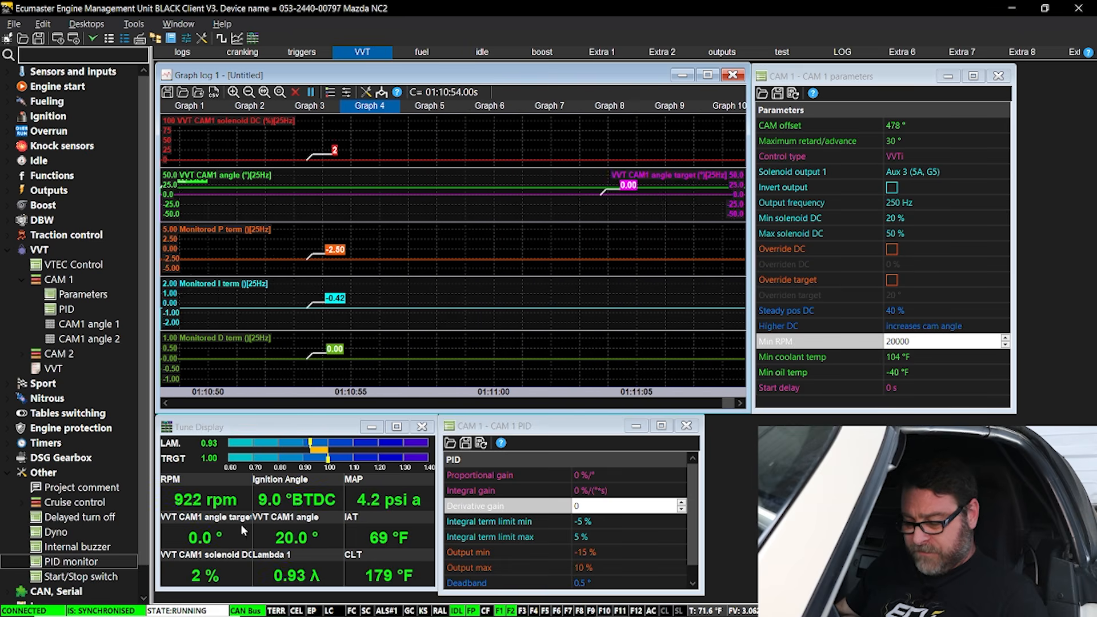
{"action": "left_click", "coordinate": [296, 530]}
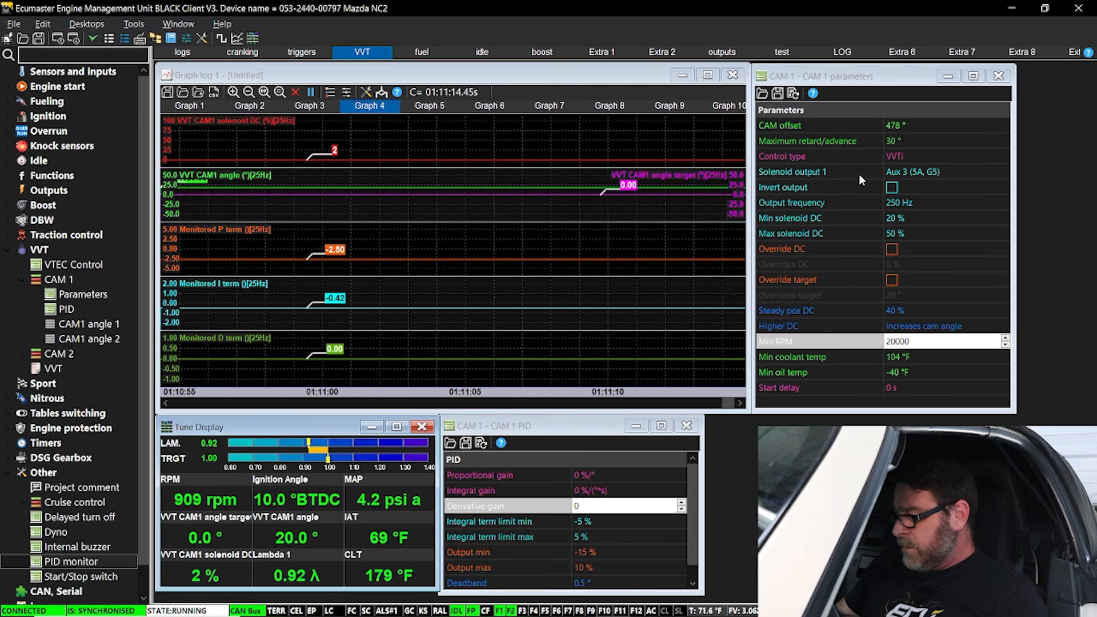
Set the CAM 1 CAM offset to 458° and check the resulting VVT CAM1 angle in the tune display.
{"action": "left_click", "coordinate": [904, 124]}
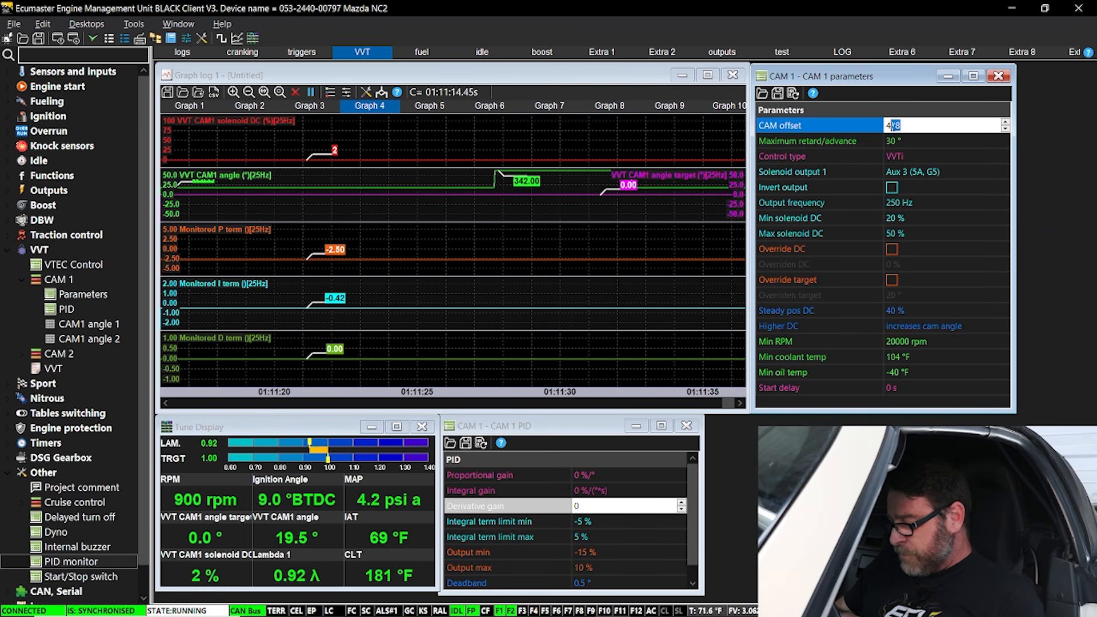
{"action": "type", "text": "58"}
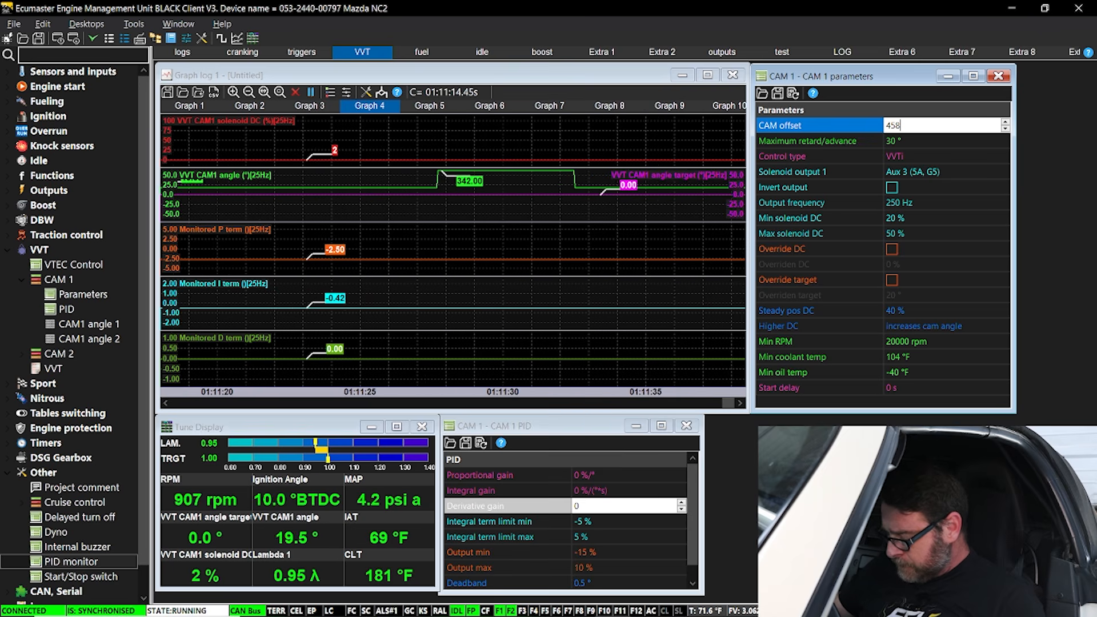
{"action": "key", "text": "Return"}
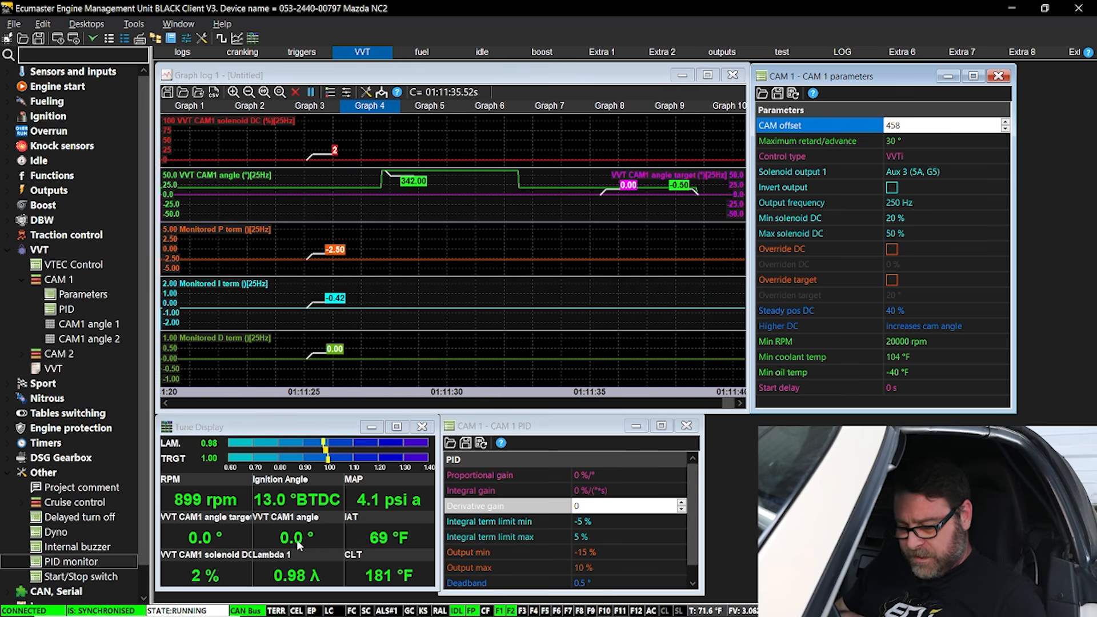
{"action": "left_click", "coordinate": [298, 546]}
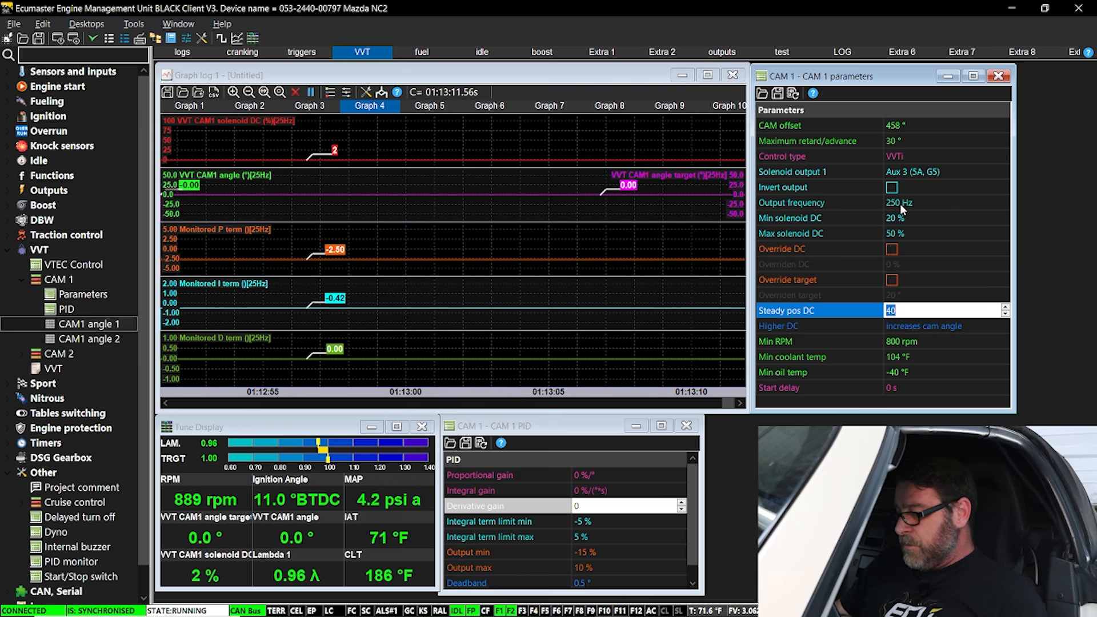
{"action": "left_click", "coordinate": [901, 203]}
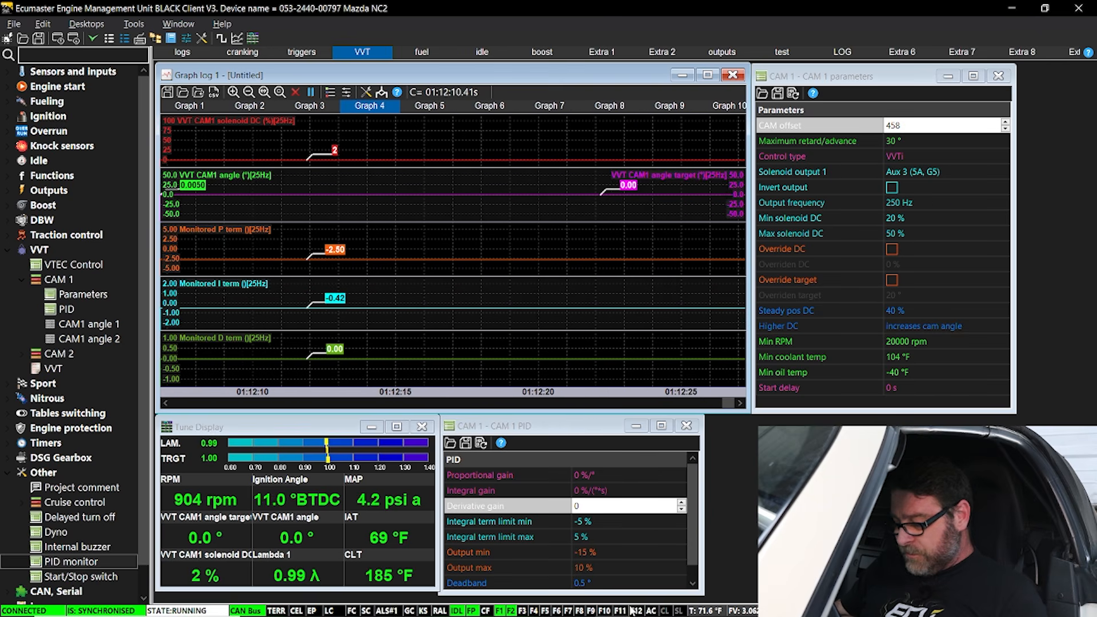
Try a 20° cam target in every cell of the CAM1 angle 1 table and close the table.
{"action": "double_click", "coordinate": [80, 324]}
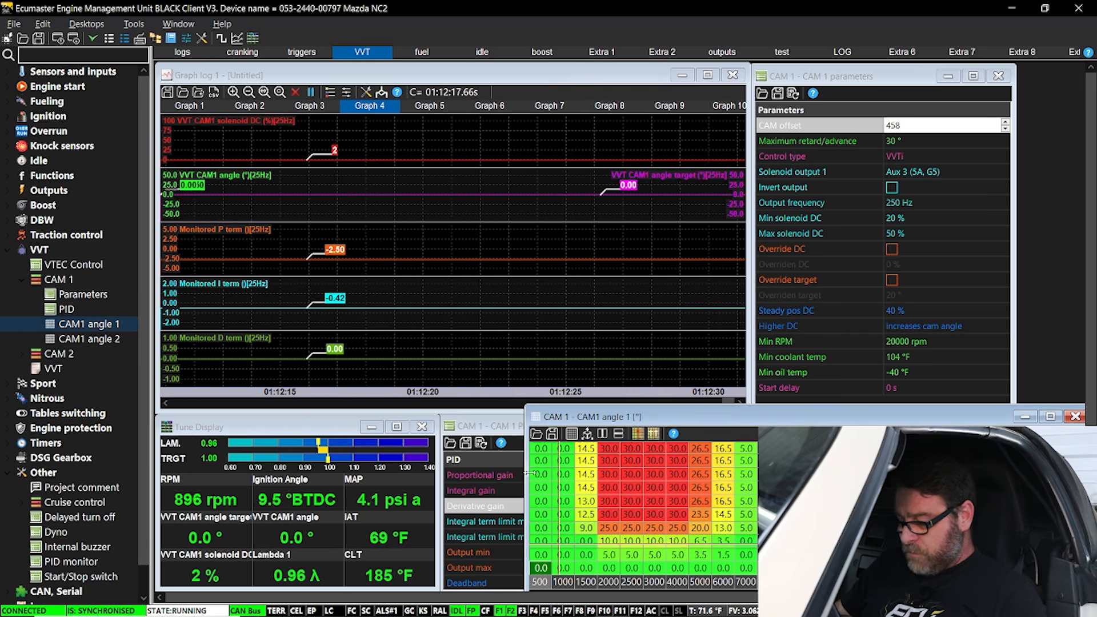
{"action": "left_click_drag", "start_coordinate": [540, 448], "coordinate": [755, 582]}
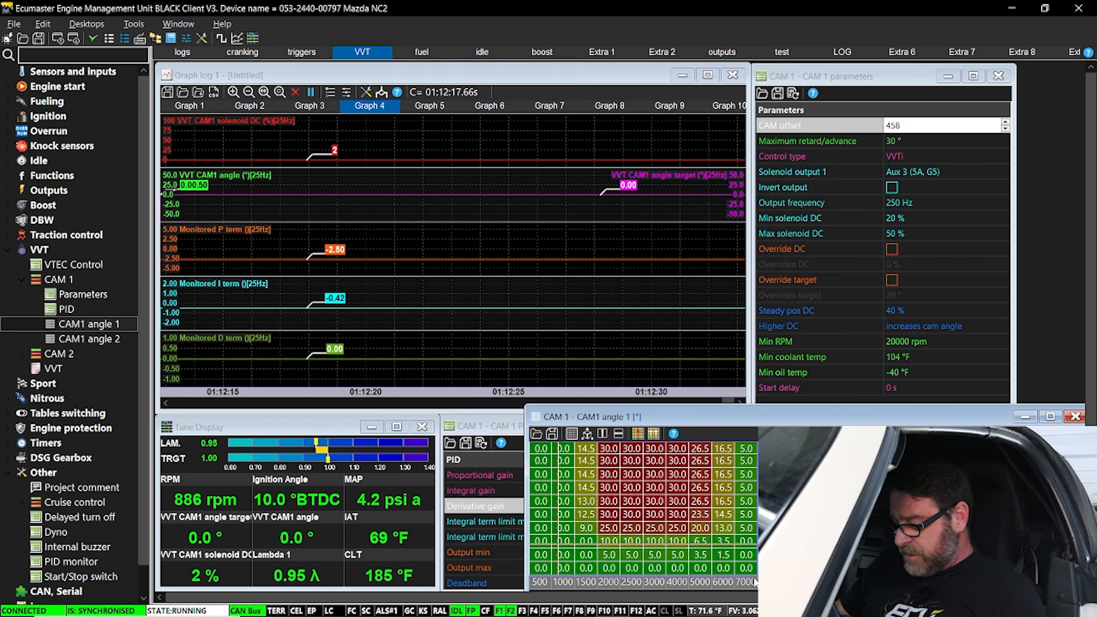
{"action": "type", "text": "20"}
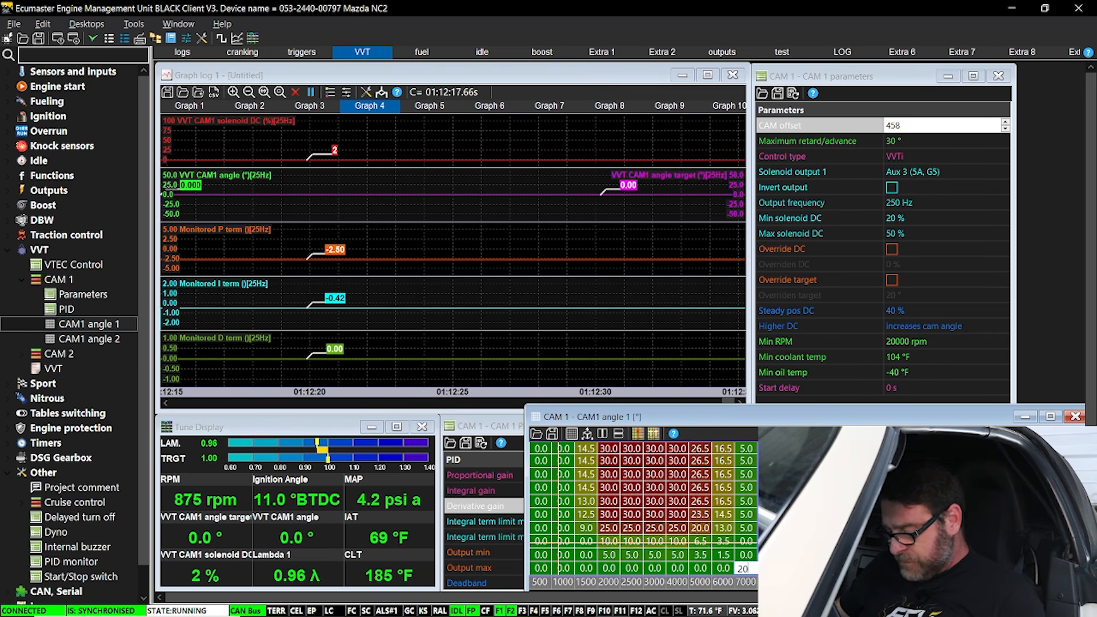
{"action": "key", "text": "Return"}
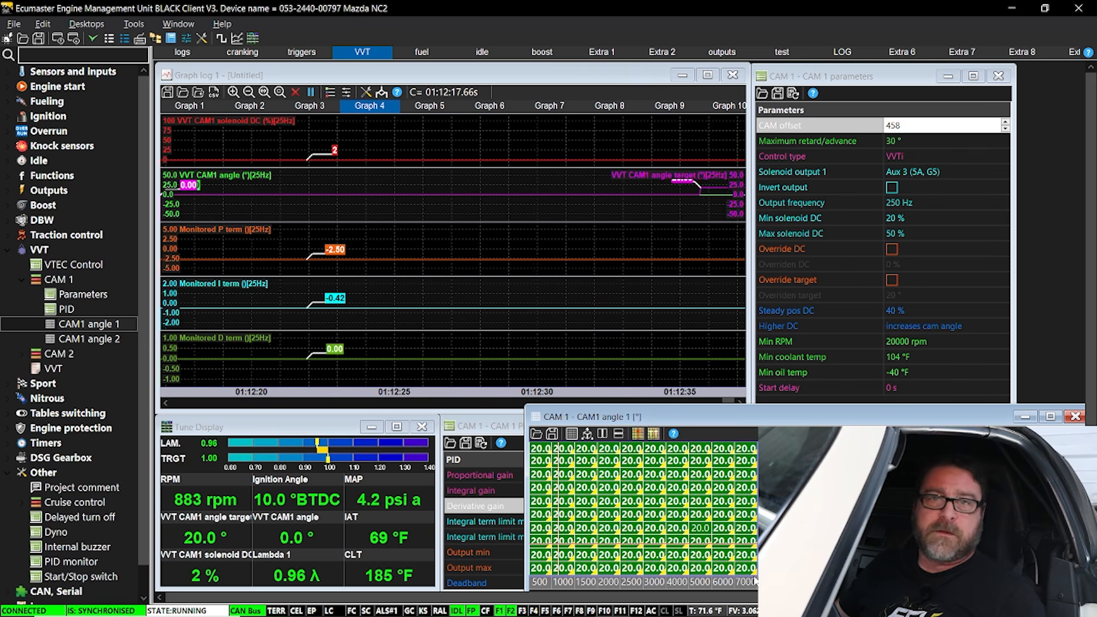
{"action": "left_click", "coordinate": [1074, 416]}
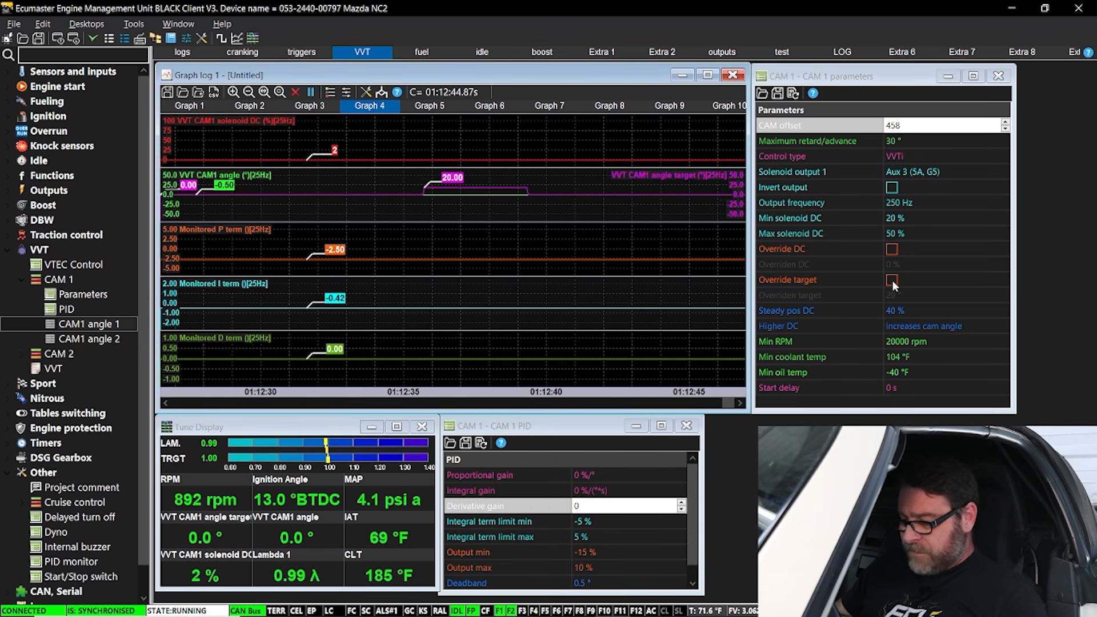
Set the CAM 1 Min RPM parameter to 800 rpm and check the CAM1 signals in the graph log.
{"action": "left_click", "coordinate": [897, 341]}
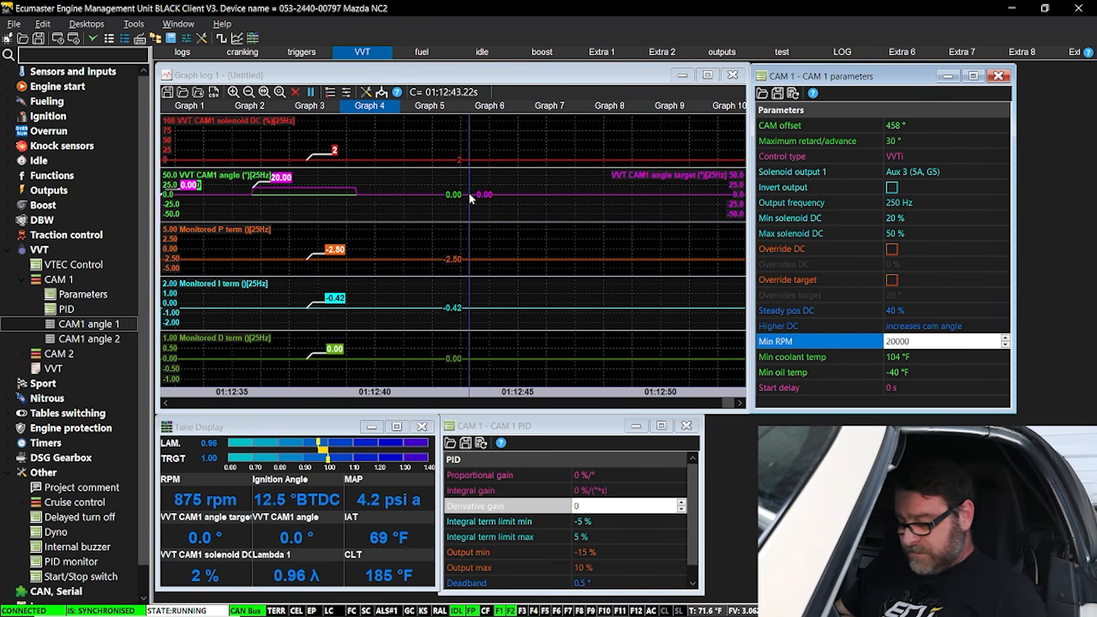
{"action": "double_click", "coordinate": [890, 341]}
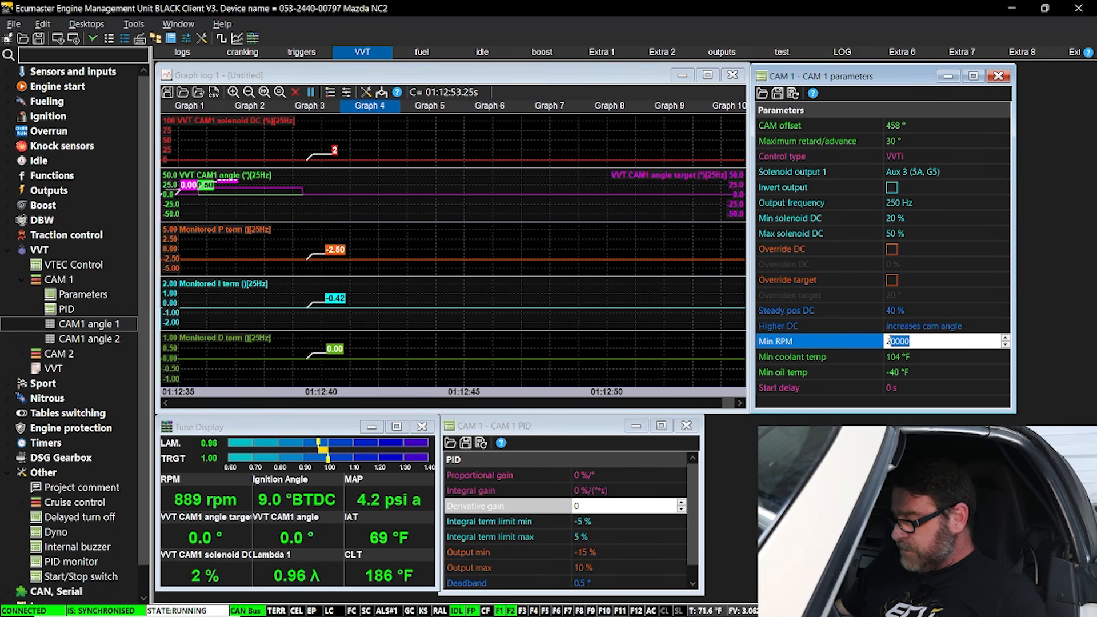
{"action": "type", "text": "80"}
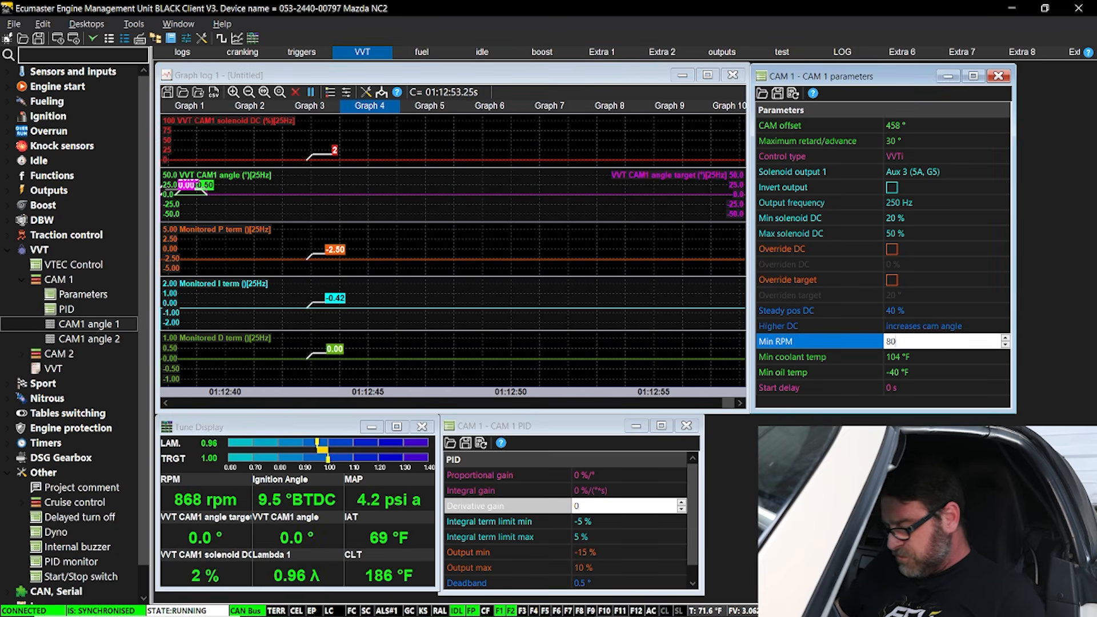
{"action": "type", "text": "0"}
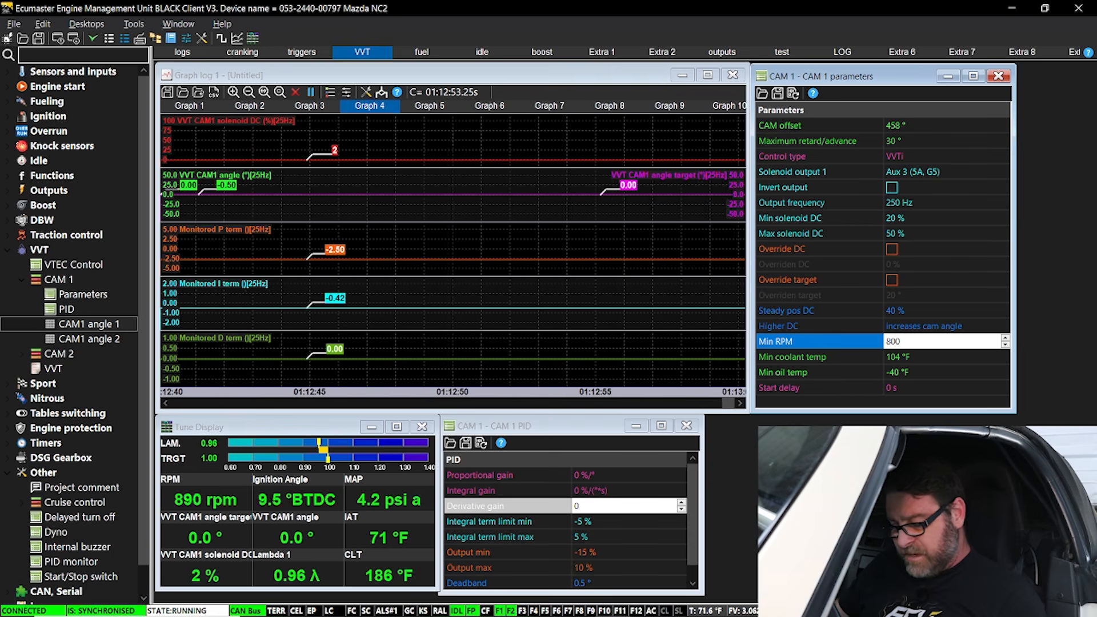
{"action": "left_click", "coordinate": [645, 290]}
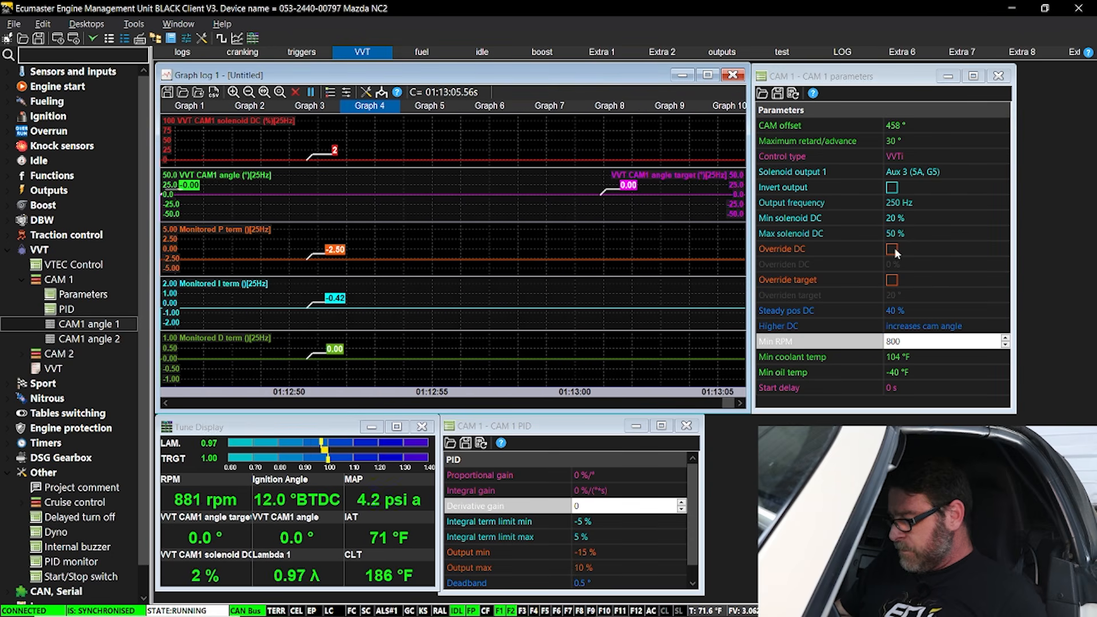
Enable the CAM 1 DC override and the target override with a 20° overridden target.
{"action": "left_click", "coordinate": [903, 309]}
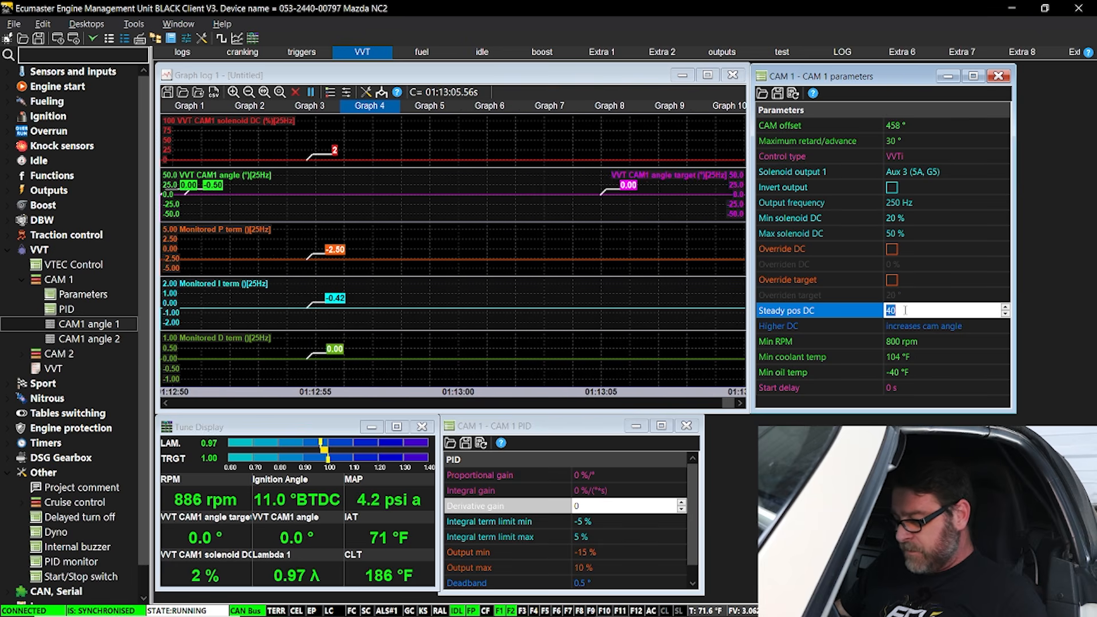
{"action": "left_click", "coordinate": [892, 250]}
{"action": "left_click", "coordinate": [892, 280]}
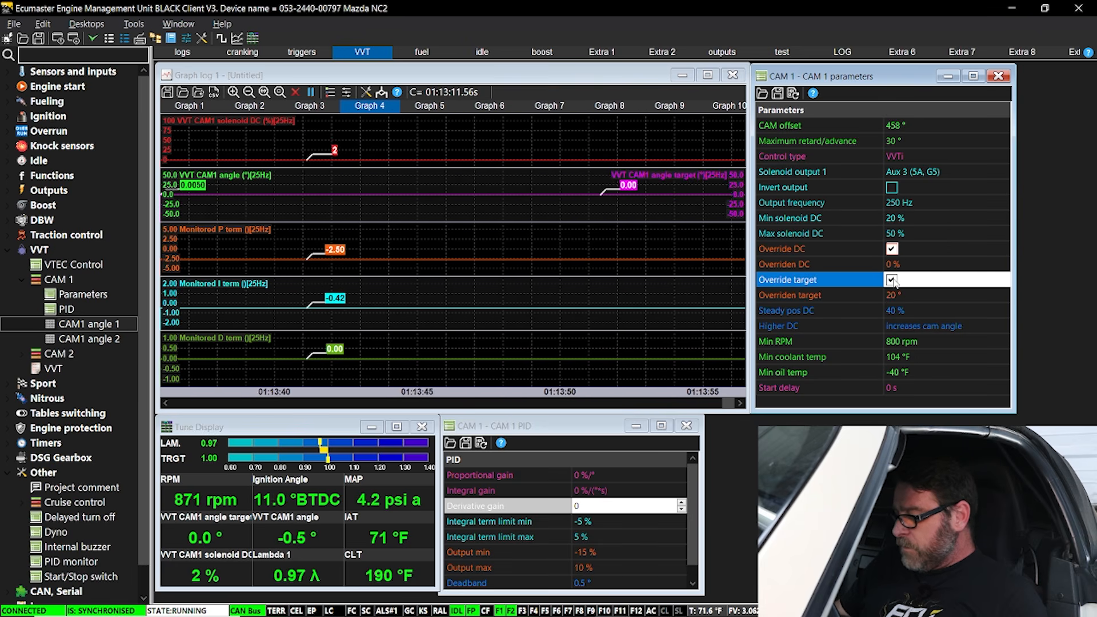
{"action": "left_click", "coordinate": [898, 295]}
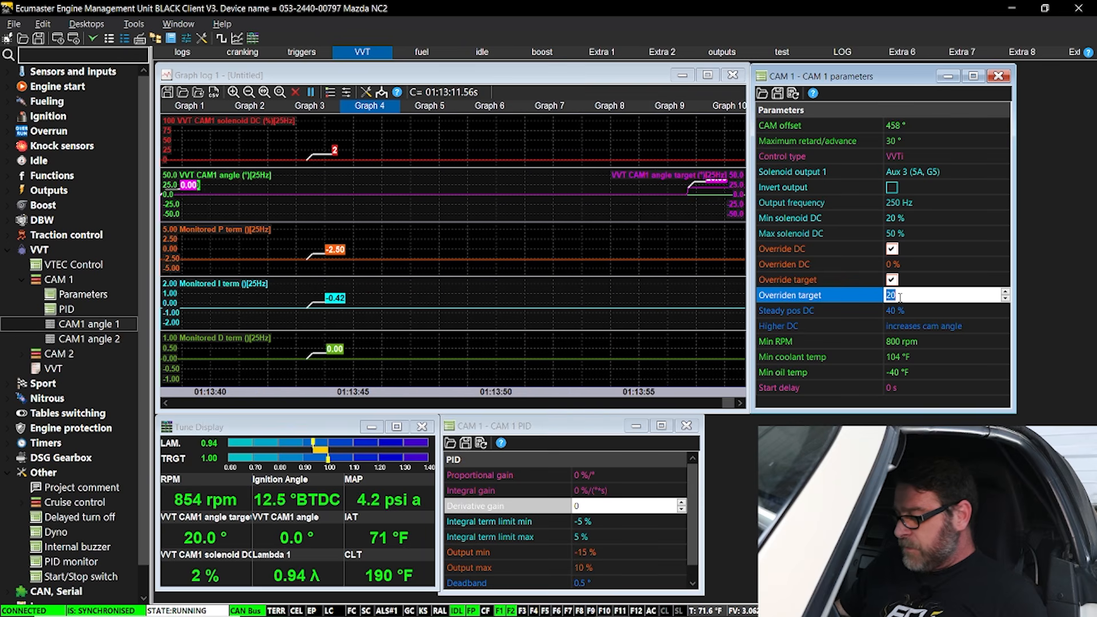
{"action": "left_click", "coordinate": [653, 289]}
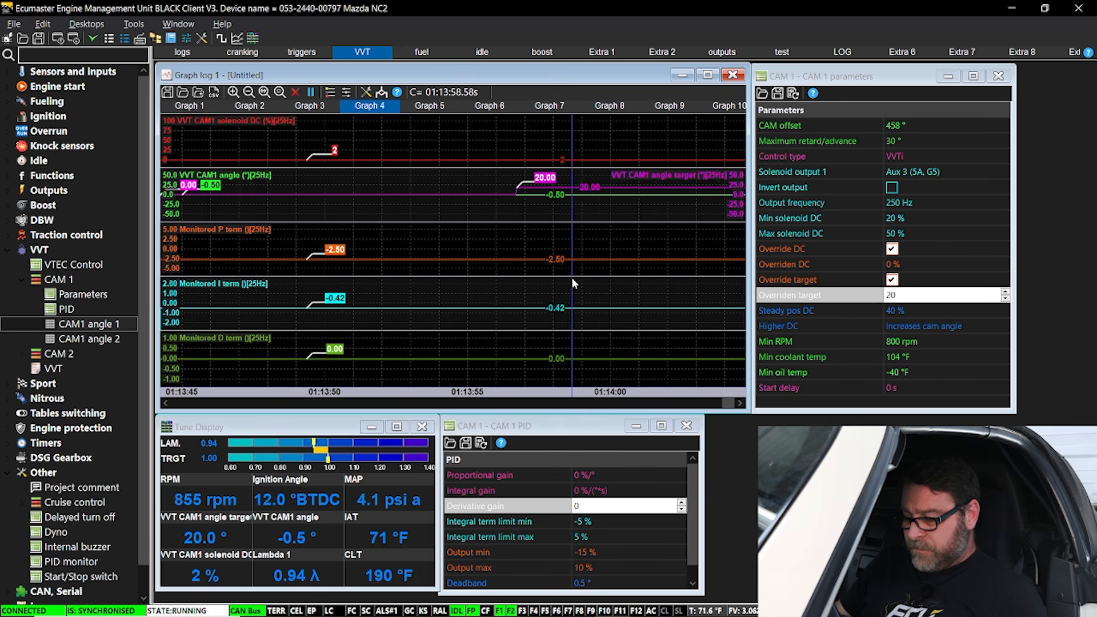
{"action": "left_click", "coordinate": [314, 522]}
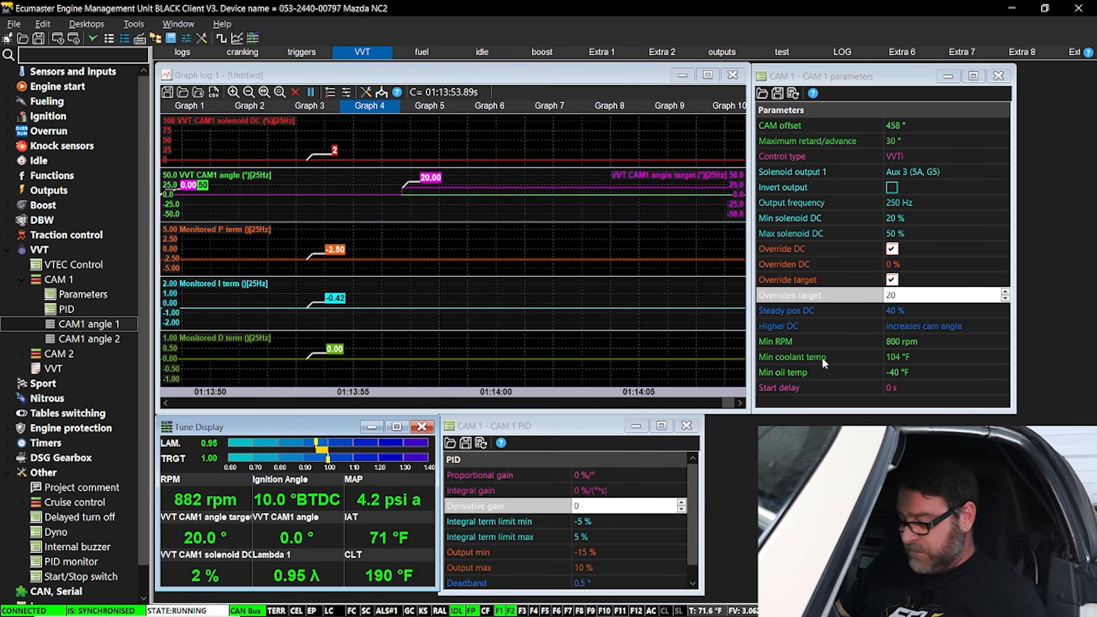
Set the CAM 1 overridden solenoid DC to 32 % and raise it to 41 % to find the holding duty cycle.
{"action": "left_click", "coordinate": [981, 263]}
{"action": "type", "text": "32"}
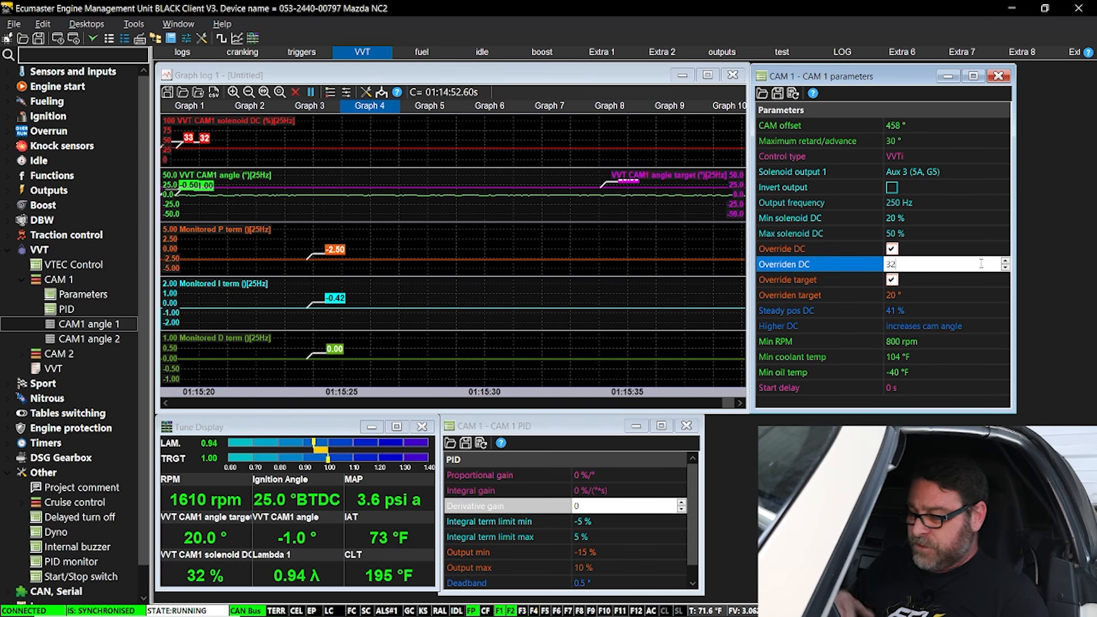
{"action": "left_click", "coordinate": [929, 253]}
{"action": "left_click", "coordinate": [927, 263]}
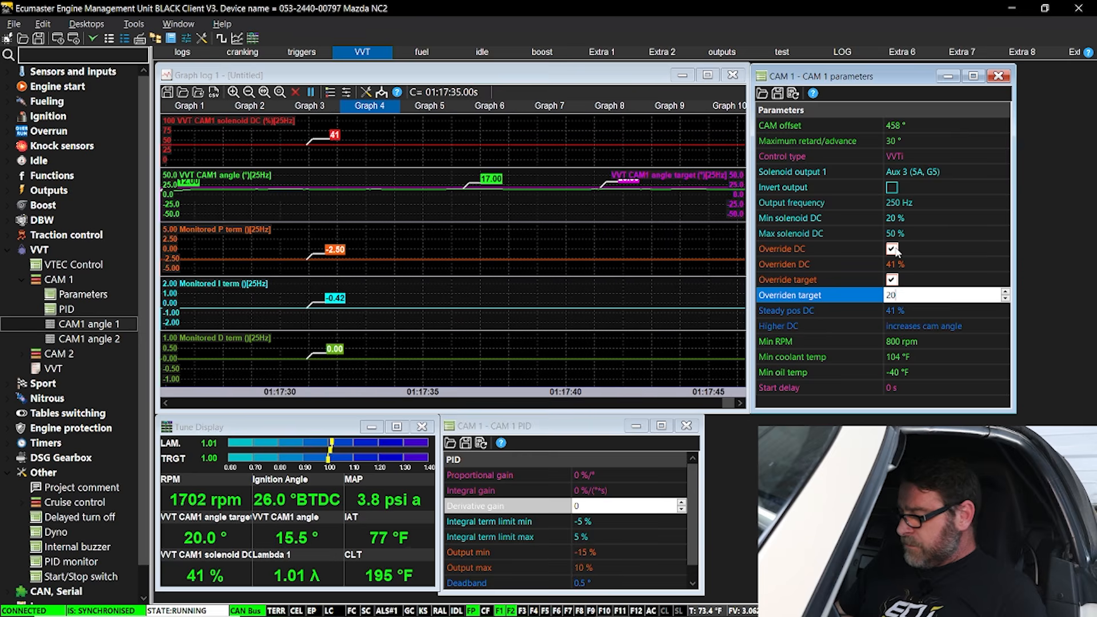
Disable the CAM 1 DC override, keep the overridden target at 20°, and check the angle response in the graph log.
{"action": "left_click", "coordinate": [891, 250]}
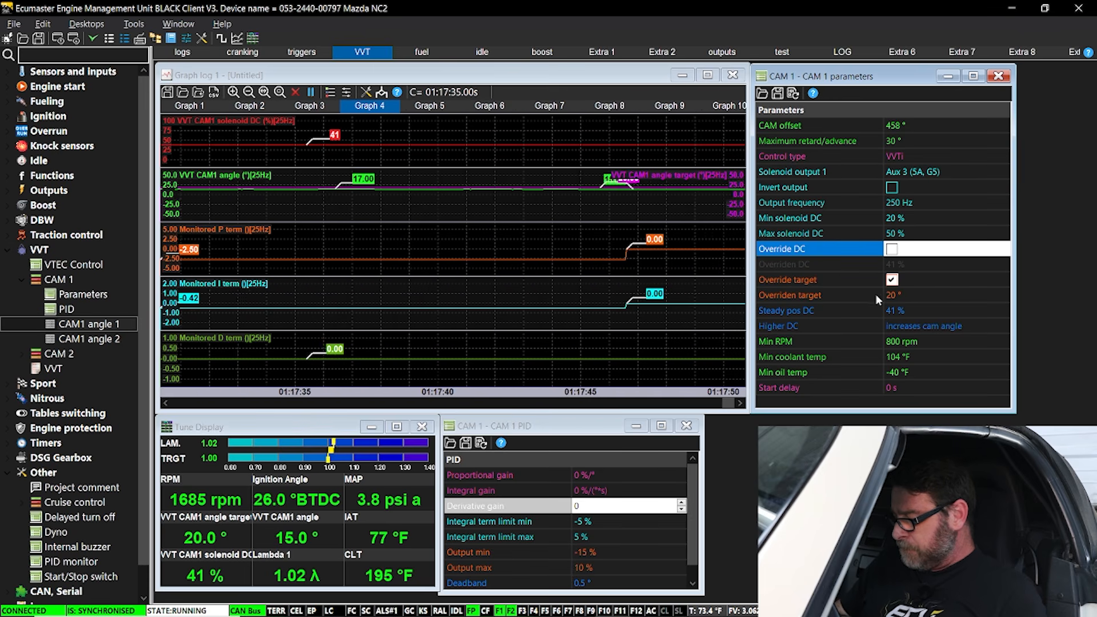
{"action": "left_click", "coordinate": [892, 295]}
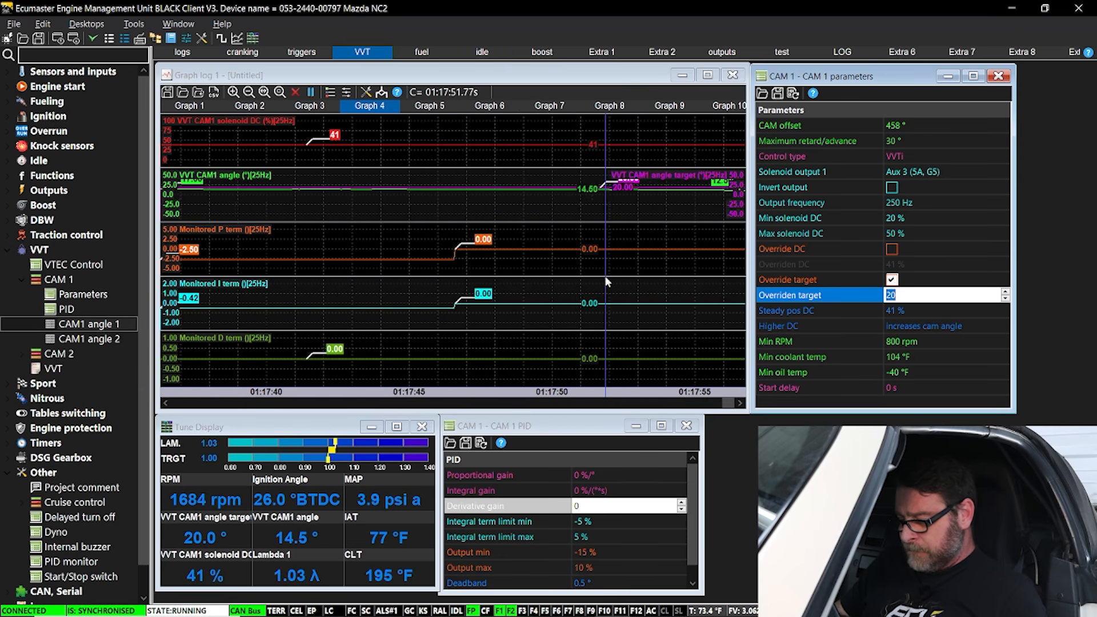
{"action": "left_click", "coordinate": [588, 269]}
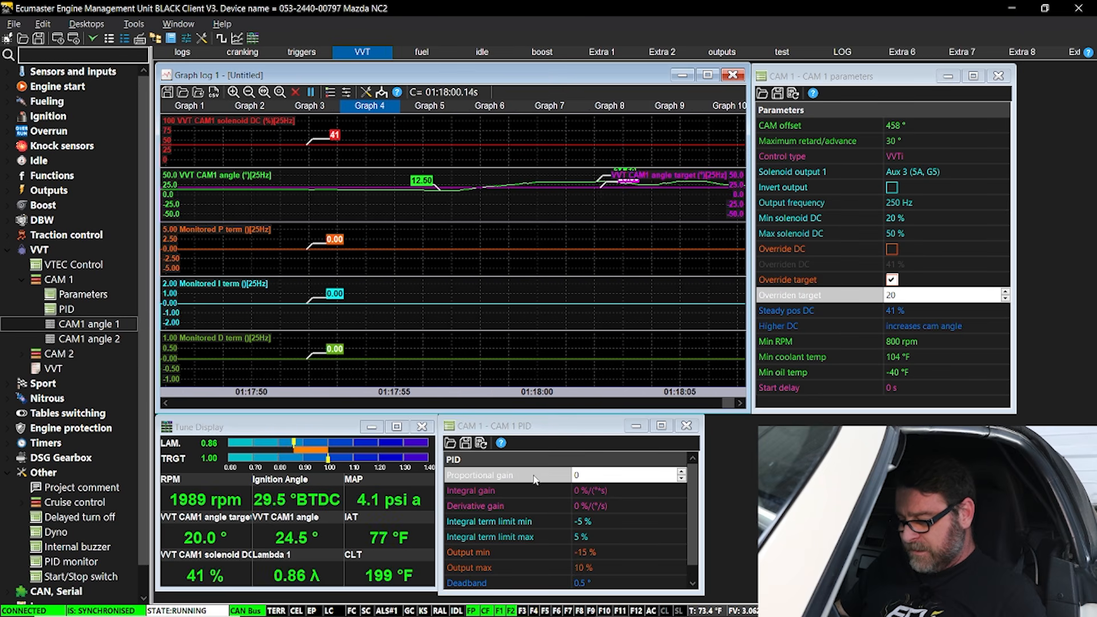
Set the CAM 1 proportional gain to 1 and check the solenoid DC, cam angle and P term traces.
{"action": "left_click", "coordinate": [584, 475]}
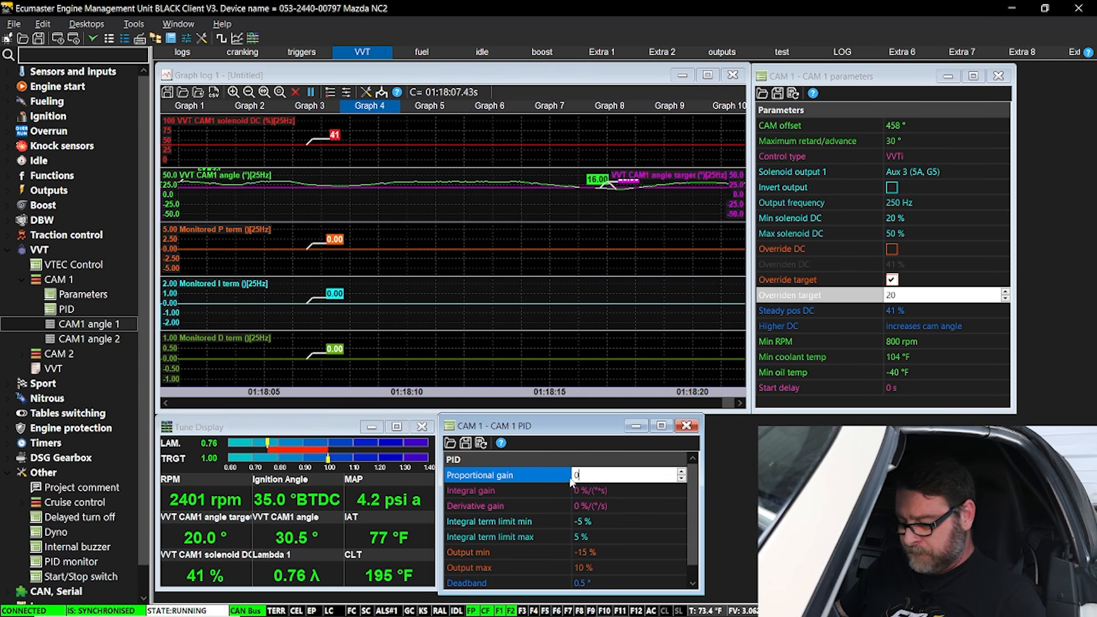
{"action": "double_click", "coordinate": [572, 478]}
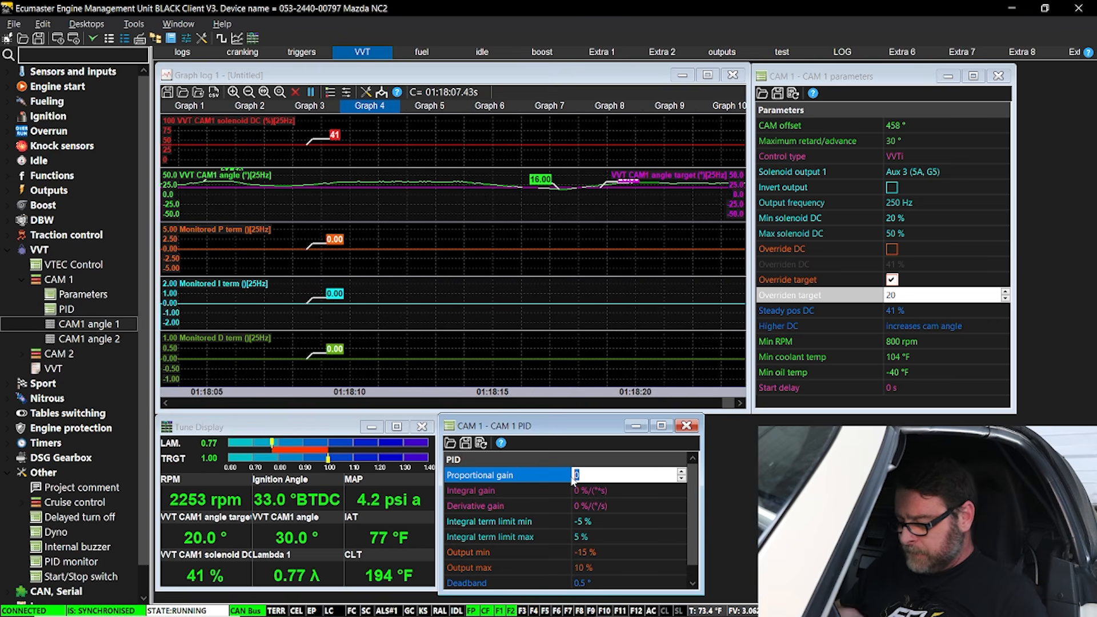
{"action": "type", "text": "1"}
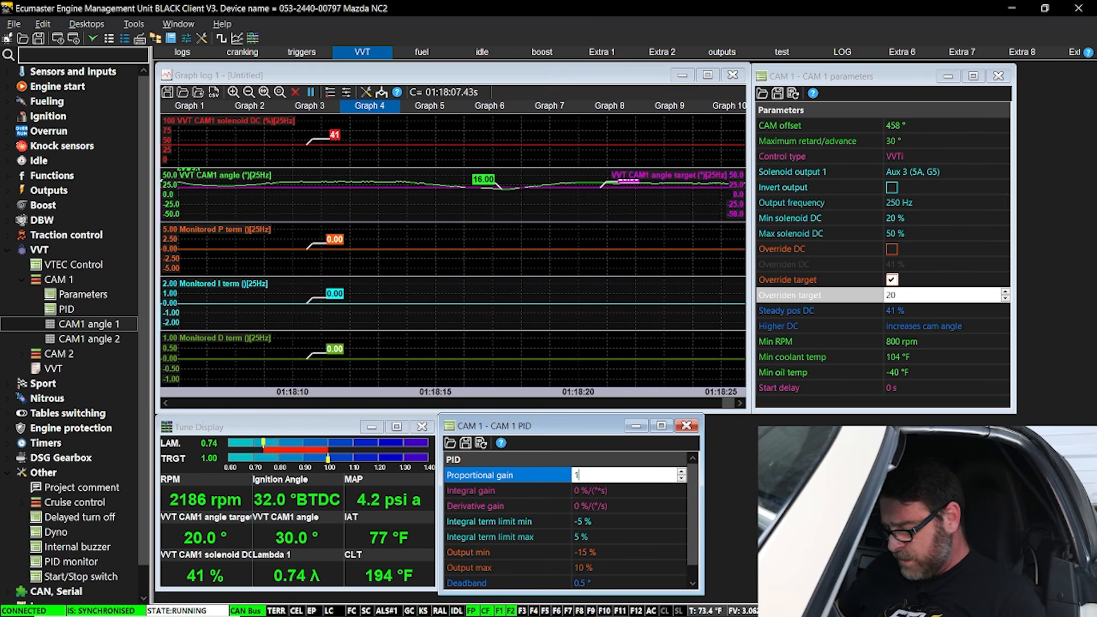
{"action": "double_click", "coordinate": [599, 491]}
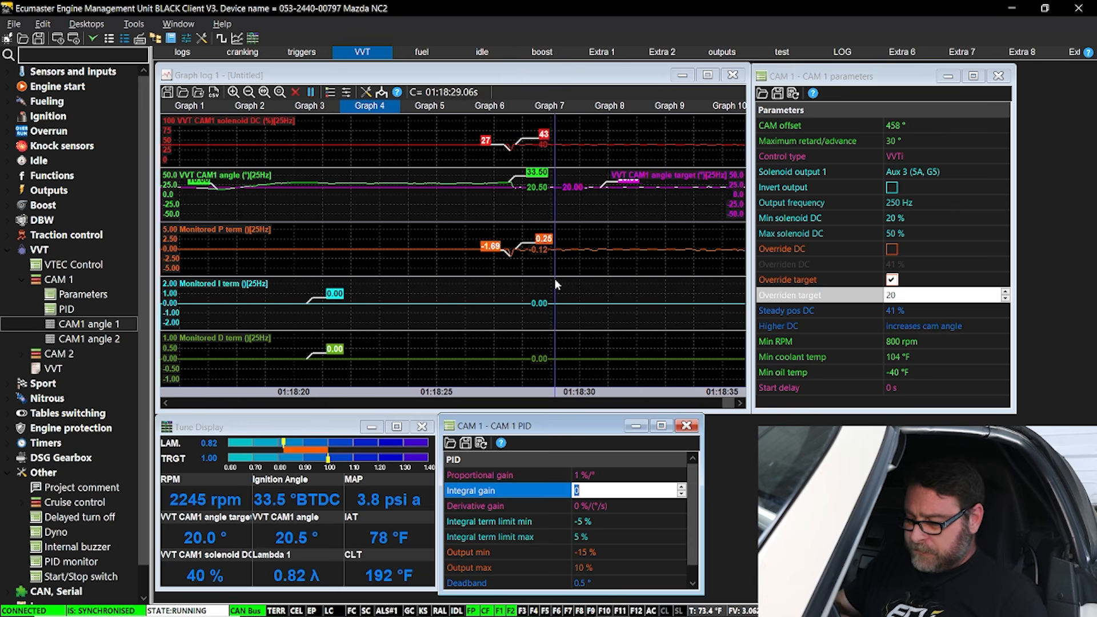
{"action": "left_click", "coordinate": [498, 265]}
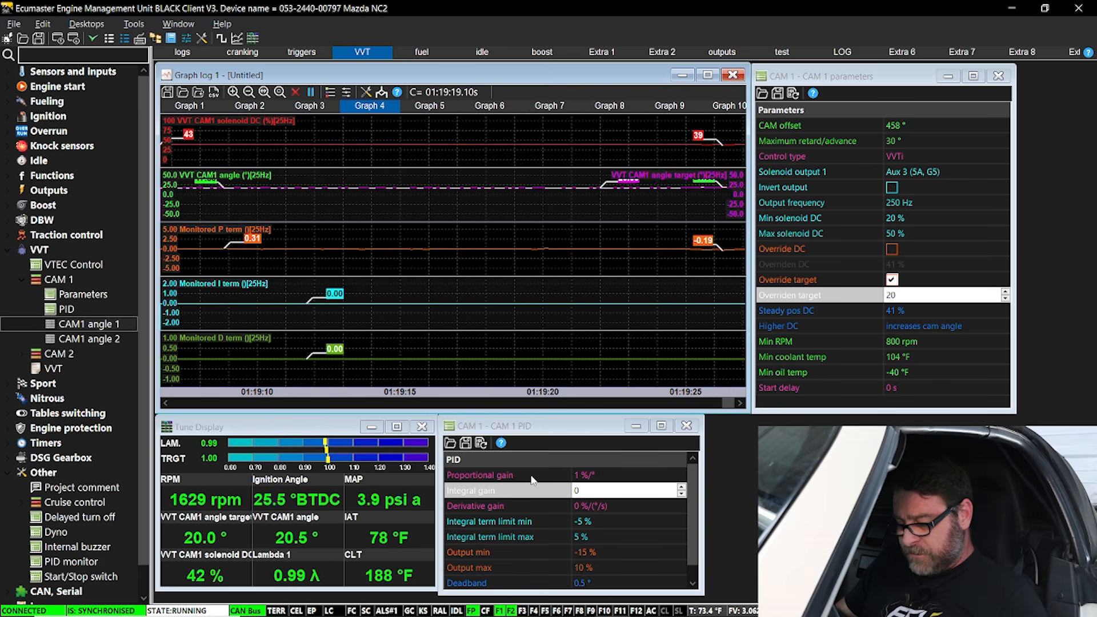
Try CAM 1 proportional gains of 2 and 1.5 while holding the 20° target.
{"action": "left_click", "coordinate": [596, 476]}
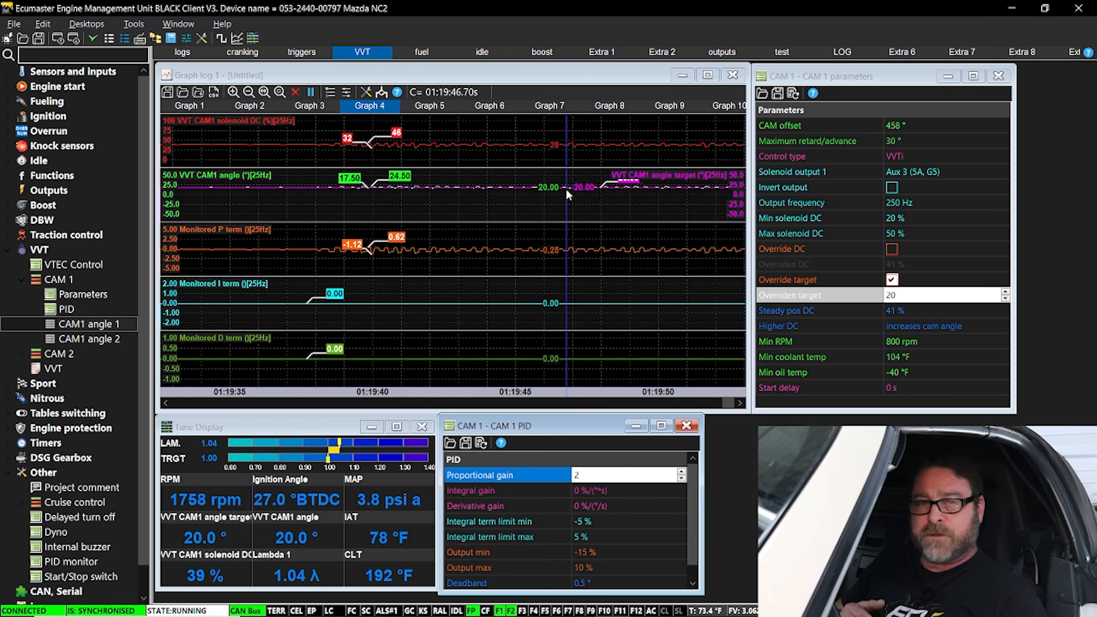
{"action": "double_click", "coordinate": [574, 475]}
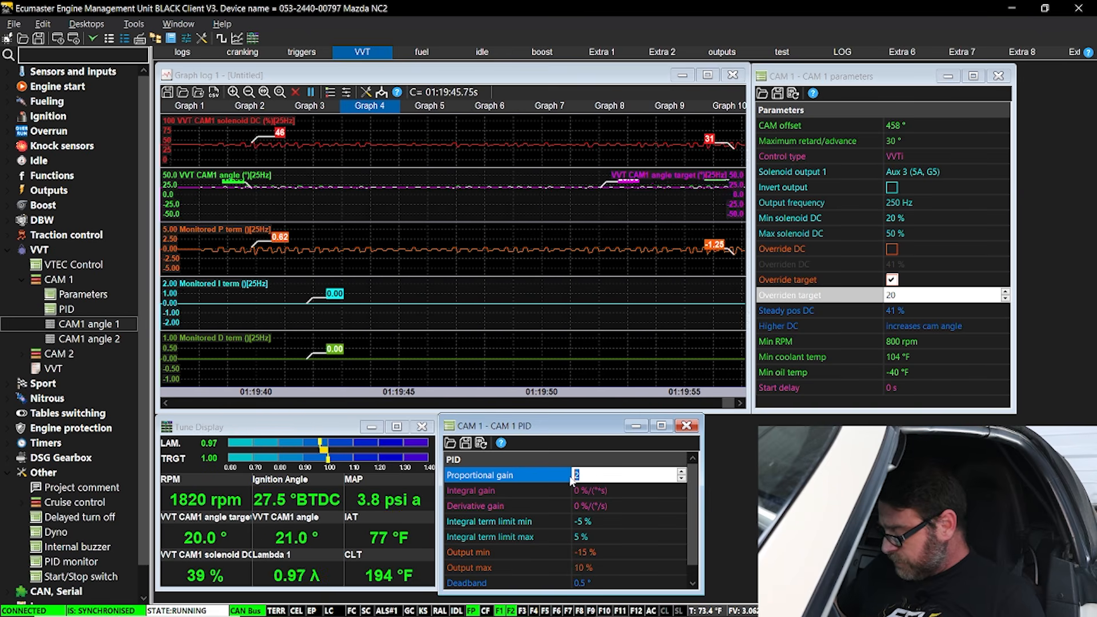
{"action": "type", "text": "1.5"}
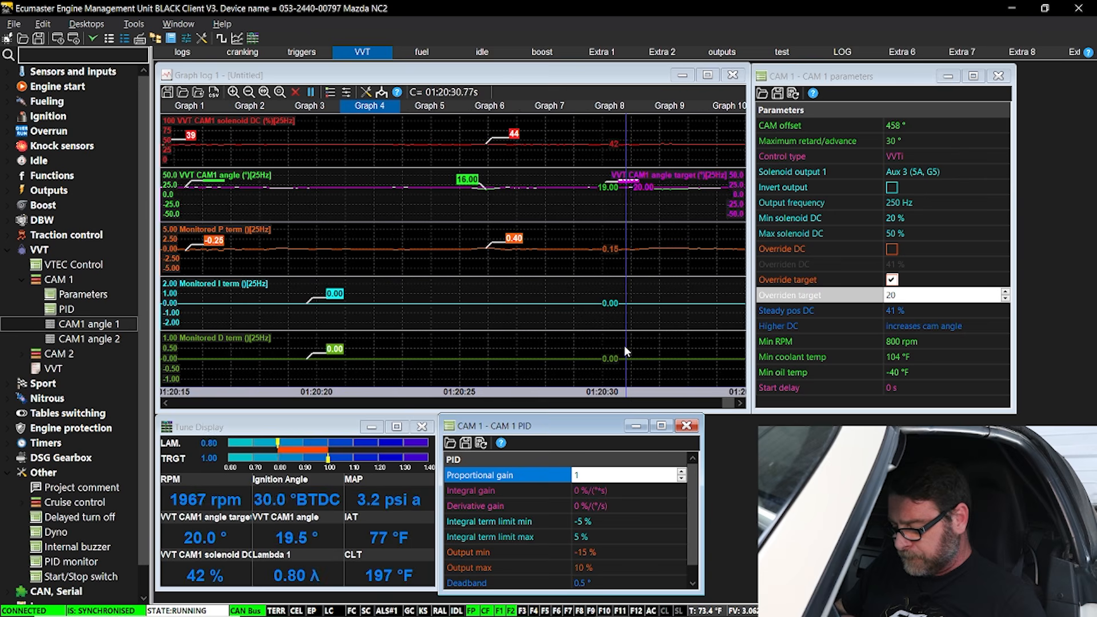
Leave the CAM 1 proportional gain at 1 and integral gain at 0, and examine the cam angle tracking in the graph log.
{"action": "double_click", "coordinate": [591, 475]}
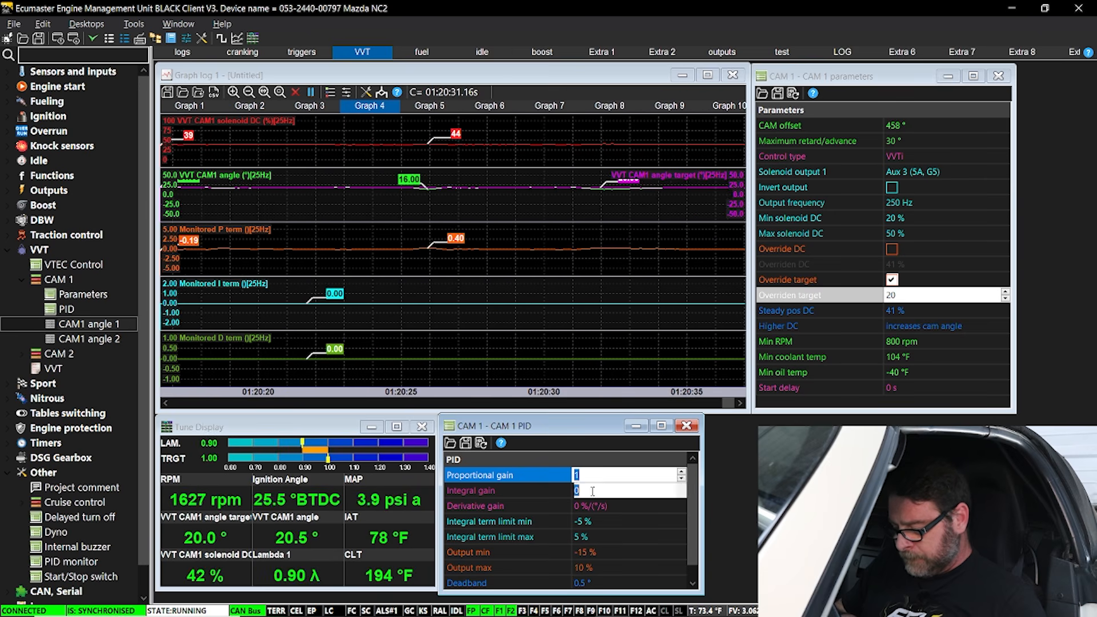
{"action": "key", "text": "Return"}
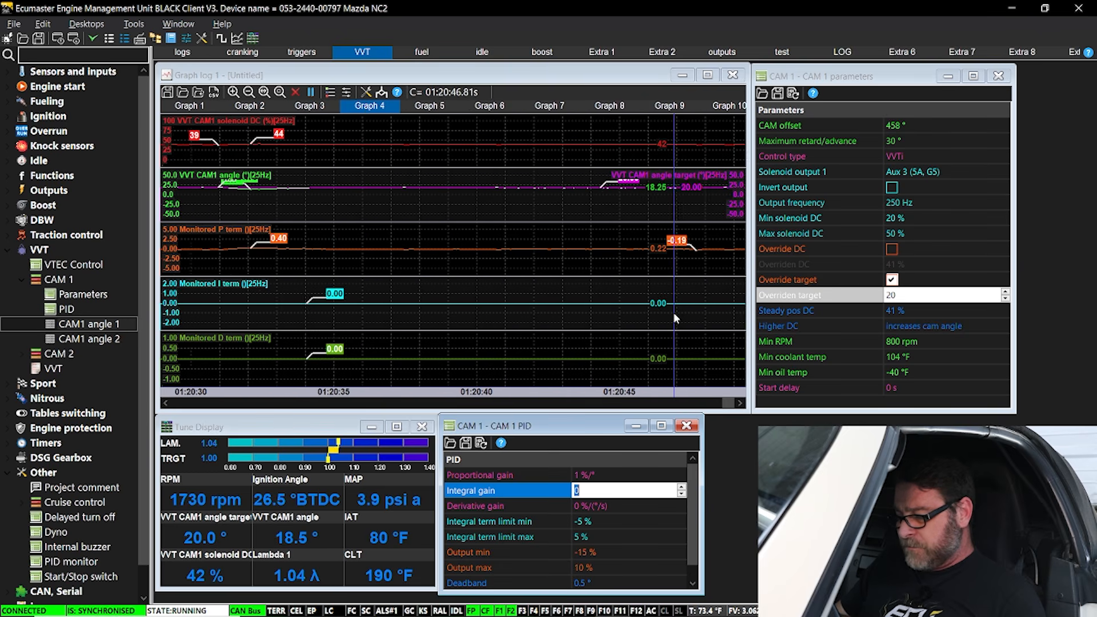
{"action": "left_click", "coordinate": [669, 315]}
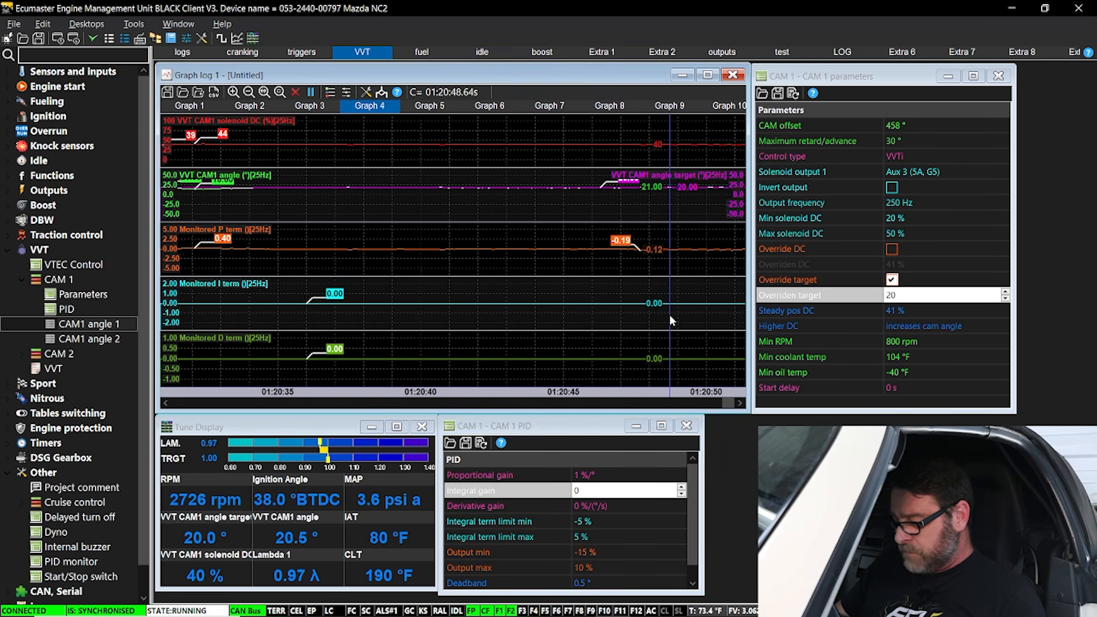
Disable the CAM 1 target override, review the CAM1 angle 1 target table, and close it.
{"action": "left_click", "coordinate": [892, 279]}
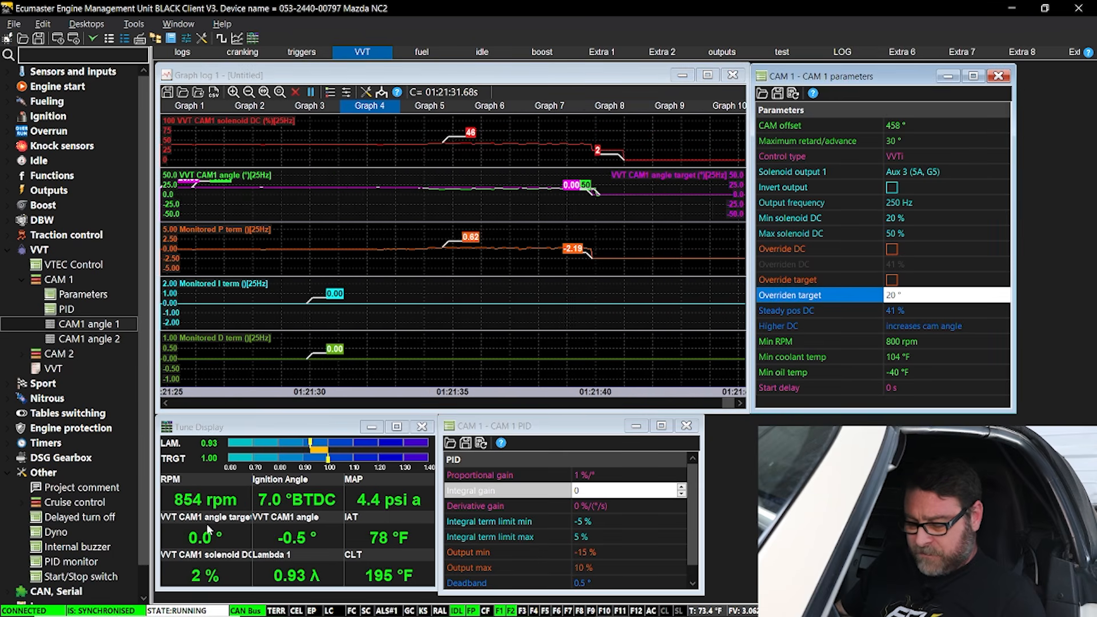
{"action": "left_click", "coordinate": [211, 536]}
{"action": "left_click", "coordinate": [95, 327]}
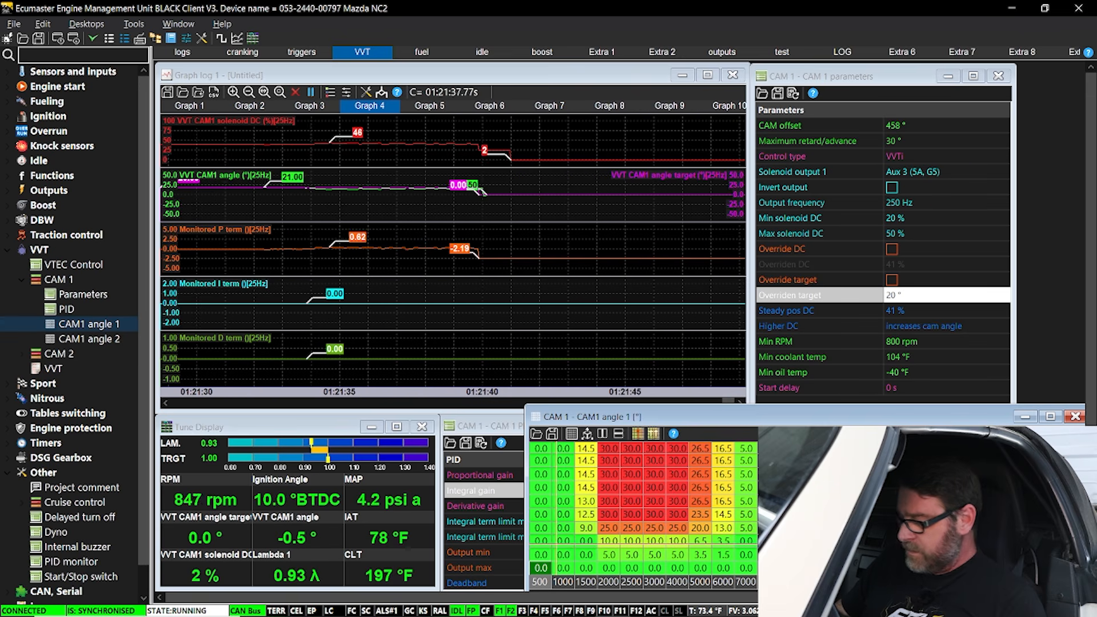
{"action": "left_click", "coordinate": [1074, 416]}
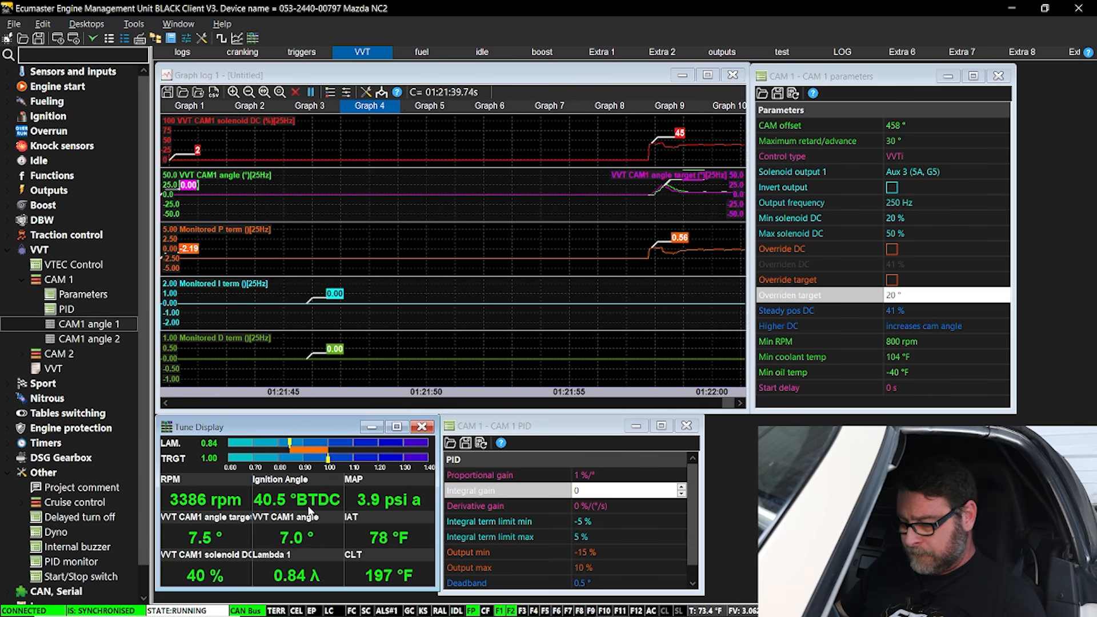
Pause the graph log and examine the CAM1 angle, target, solenoid DC and P term during the throttle blip.
{"action": "left_click", "coordinate": [444, 355]}
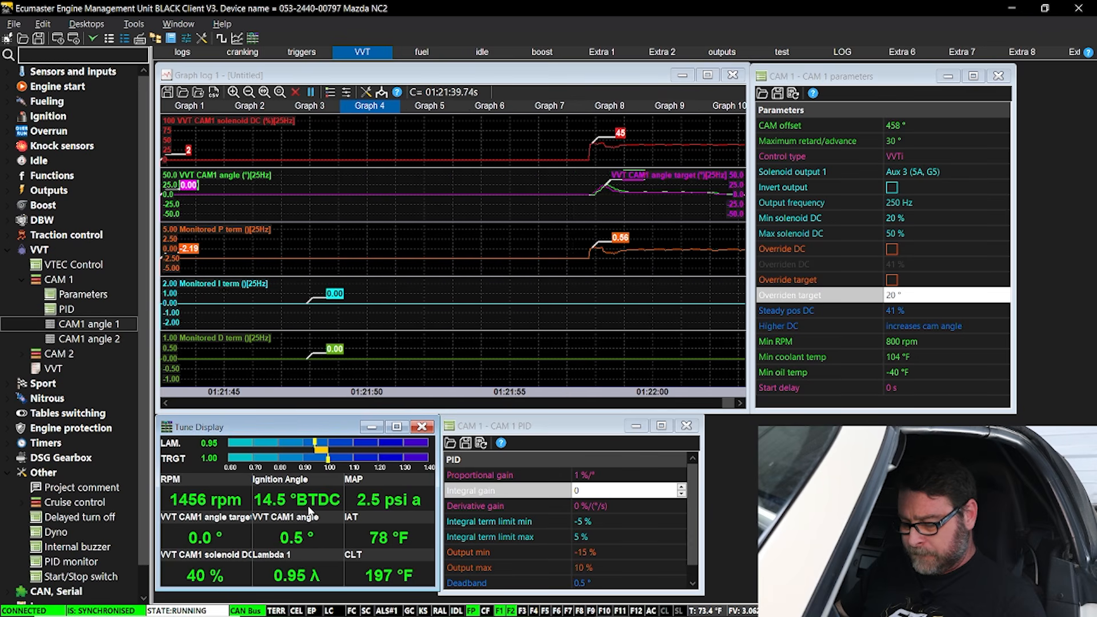
{"action": "left_click", "coordinate": [554, 260]}
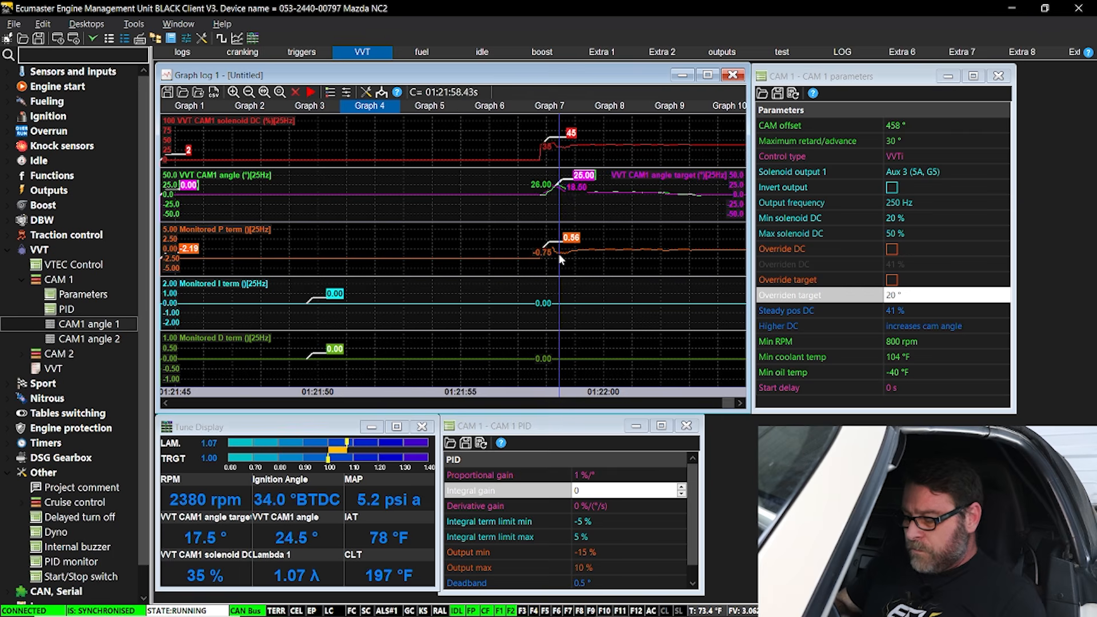
{"action": "left_click_drag", "start_coordinate": [552, 257], "coordinate": [564, 266]}
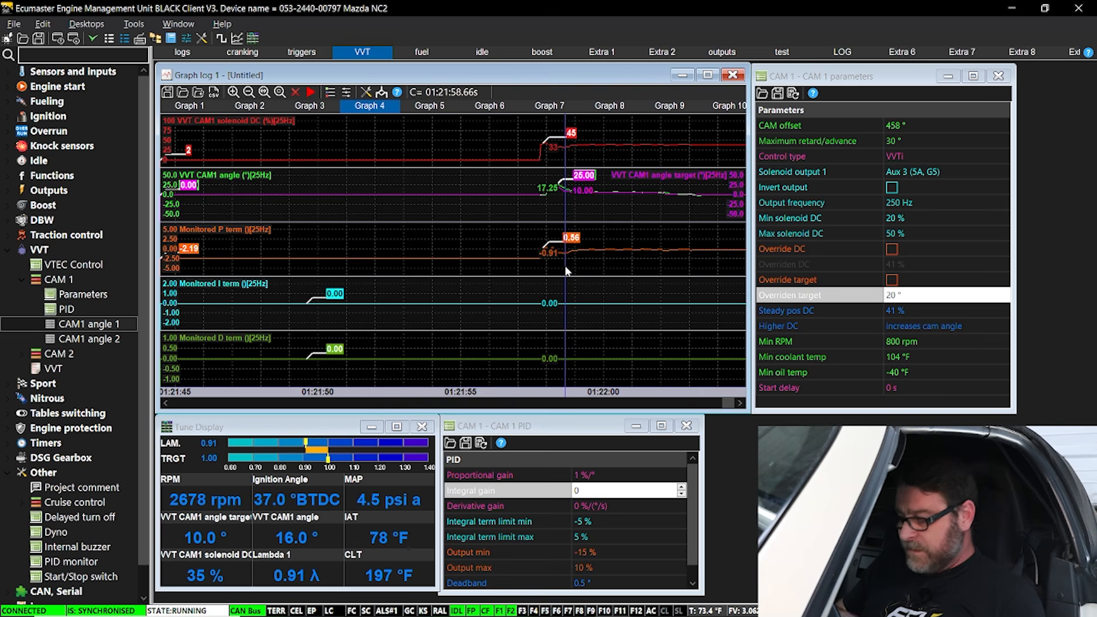
{"action": "scroll", "coordinate": [565, 266], "scroll_direction": "up", "scroll_amount": 3}
{"action": "left_click_drag", "start_coordinate": [565, 267], "coordinate": [600, 331]}
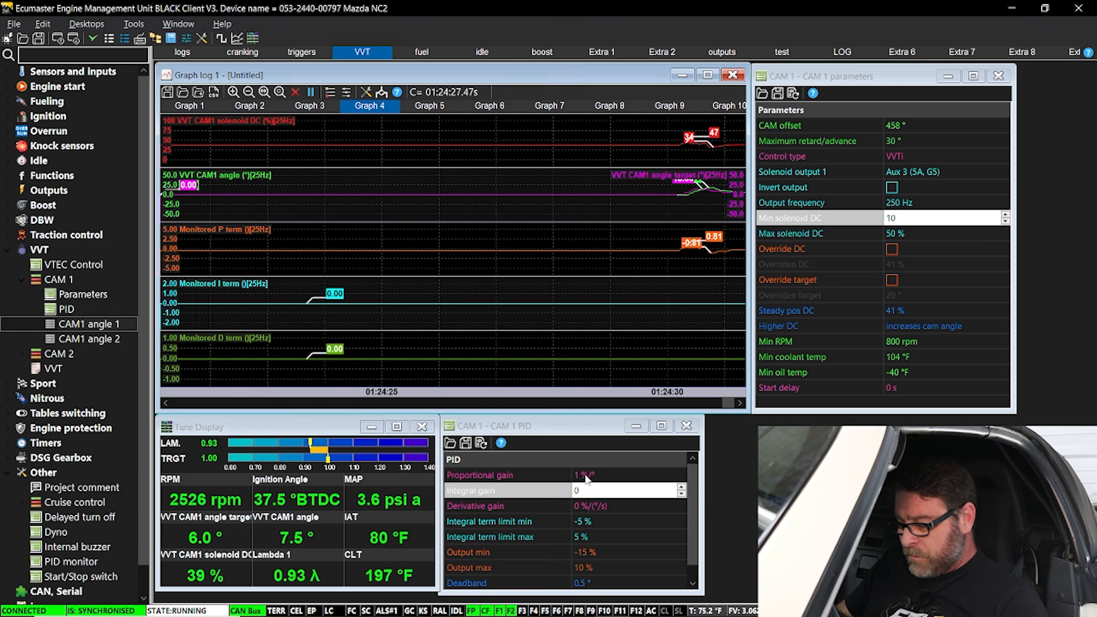
Set the CAM 1 proportional gain to 1.5 with the target table active.
{"action": "left_click", "coordinate": [586, 476]}
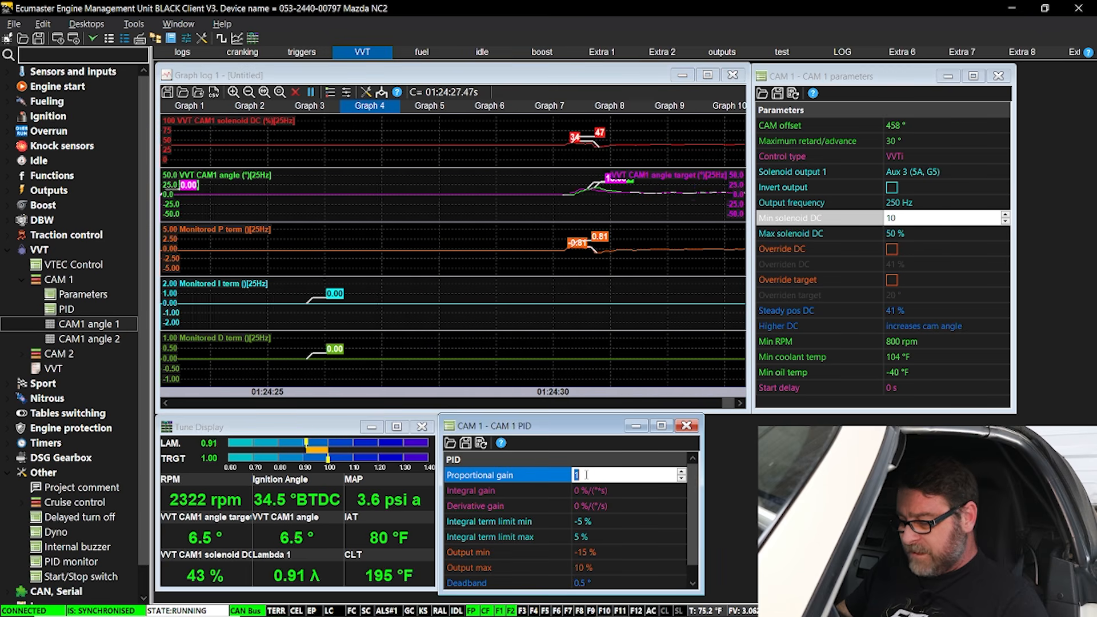
{"action": "type", "text": "1.5"}
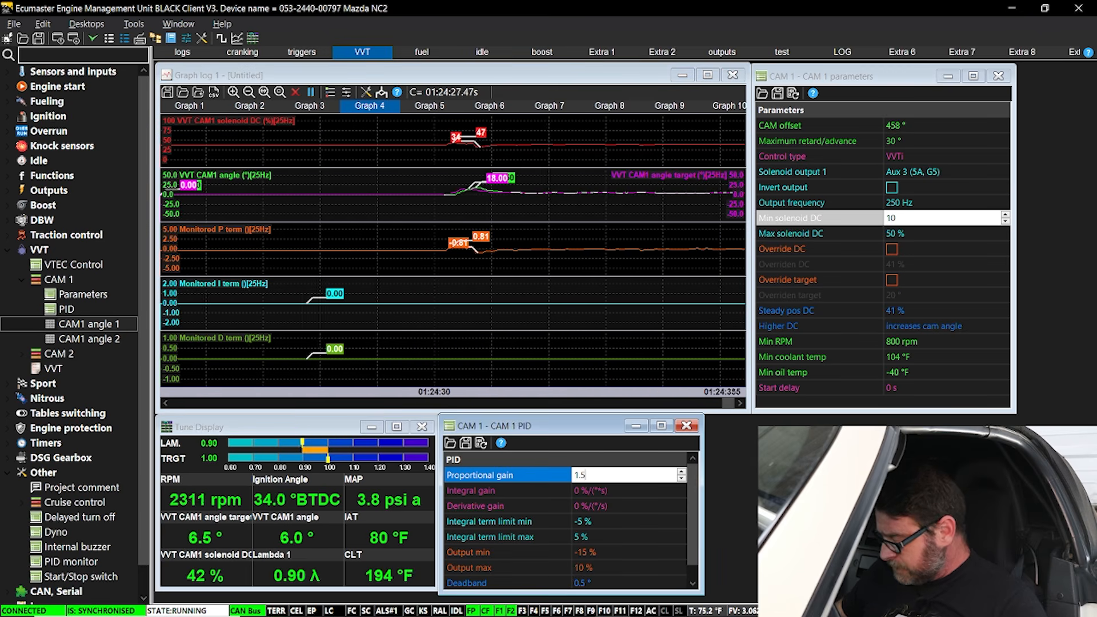
Set the CAM 1 proportional gain to 1 and the integral gain to 0.05.
{"action": "left_click", "coordinate": [717, 312]}
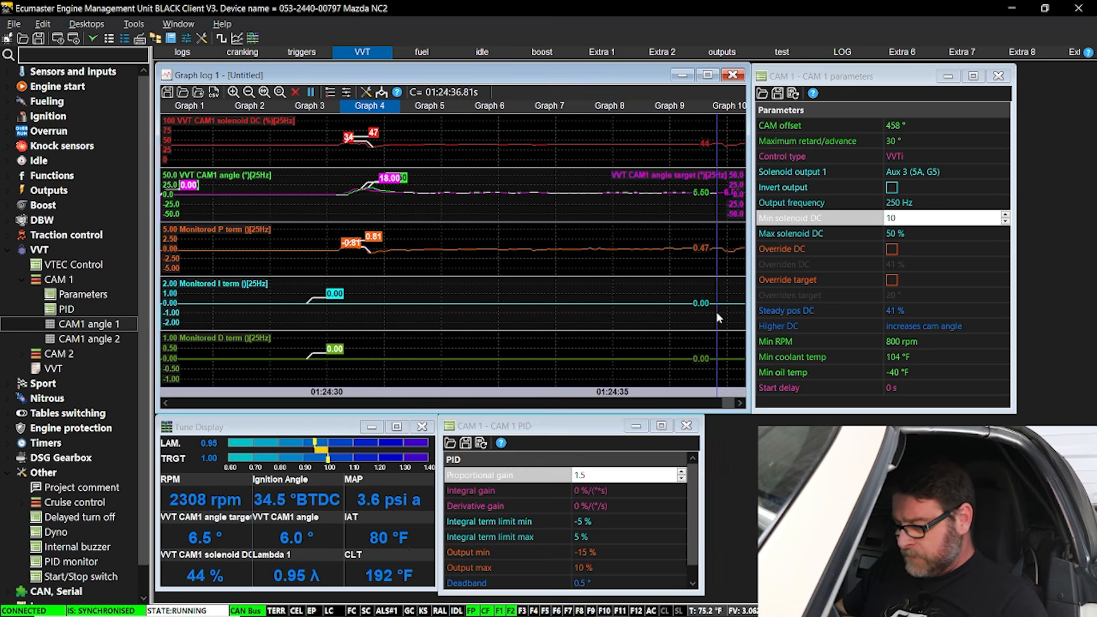
{"action": "left_click", "coordinate": [553, 478]}
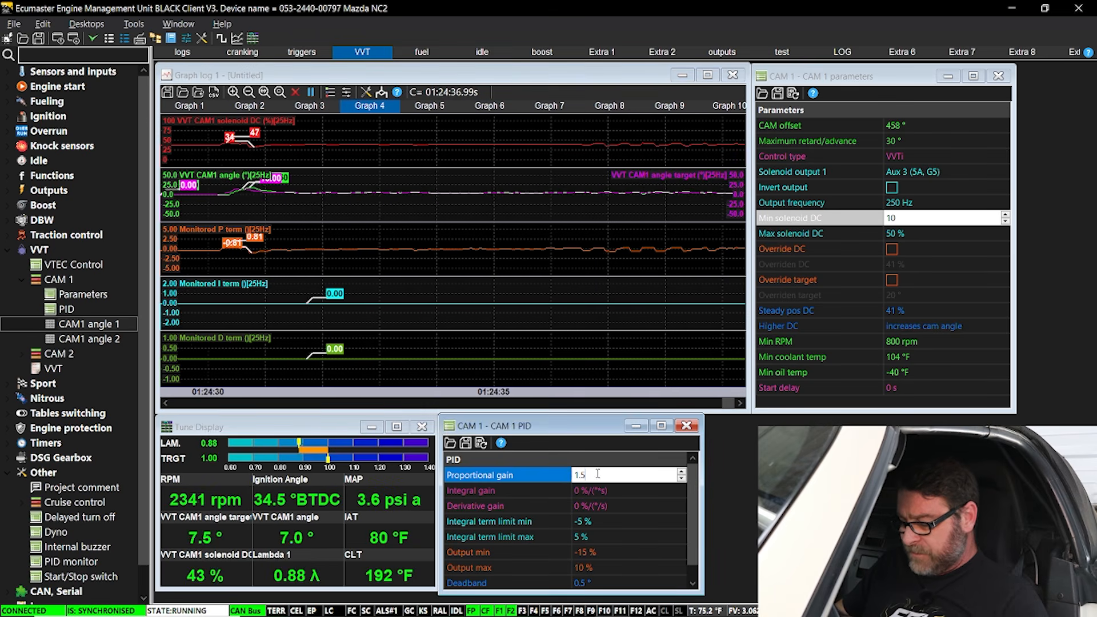
{"action": "type", "text": "1"}
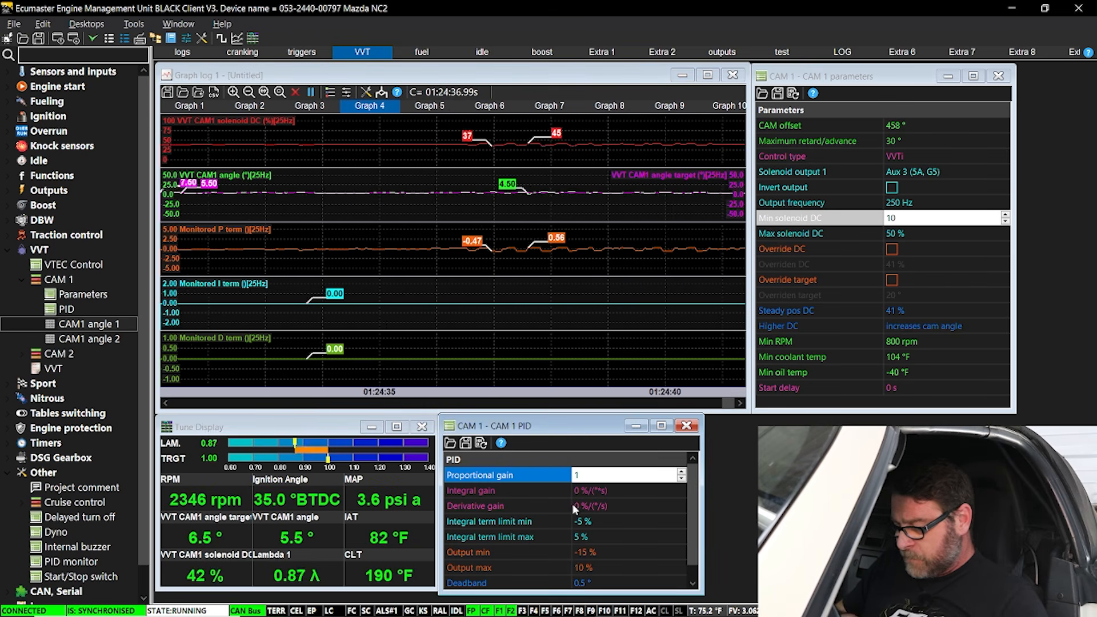
{"action": "left_click", "coordinate": [588, 492]}
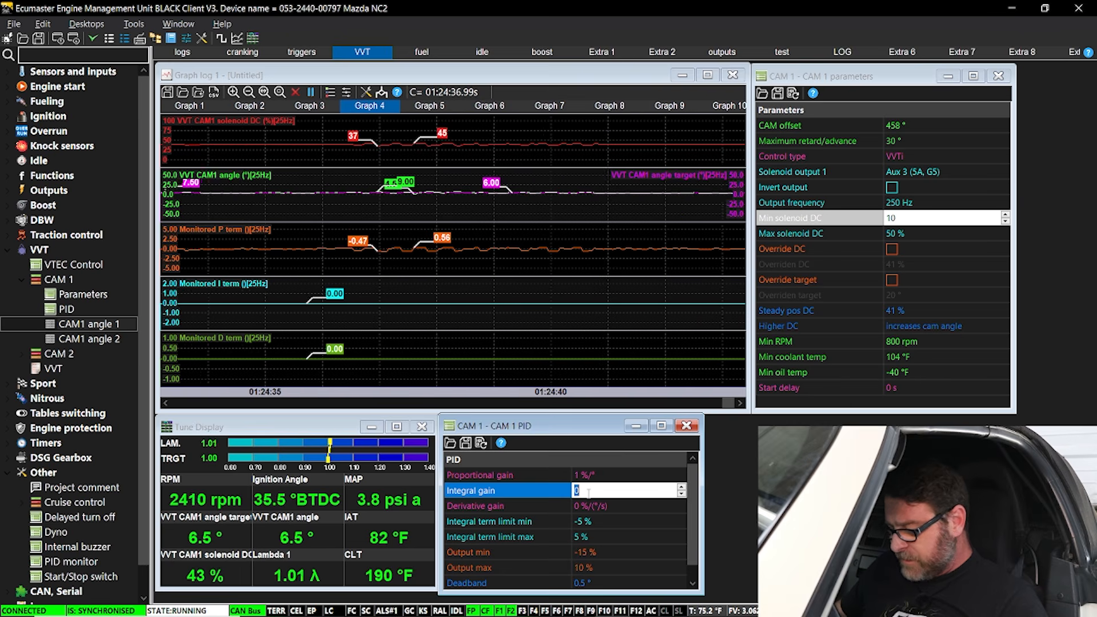
{"action": "type", "text": "0."}
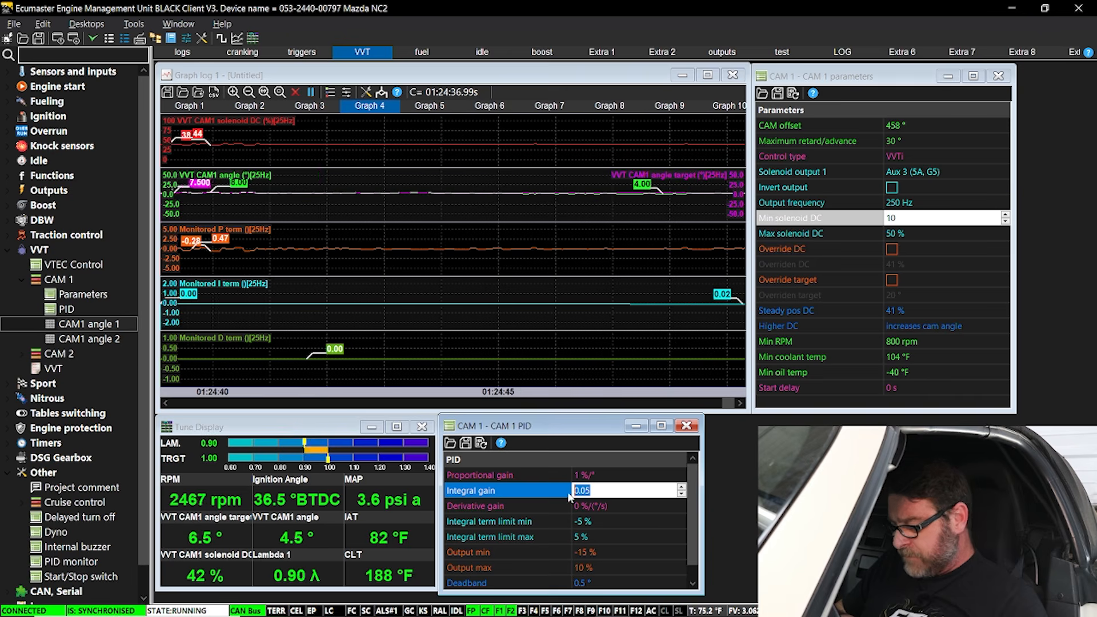
Examine the I term and cam angle tracking in the graph log, pausing it at the throttle blip and resuming logging.
{"action": "left_click", "coordinate": [626, 310]}
{"action": "left_click_drag", "start_coordinate": [689, 297], "coordinate": [667, 302]}
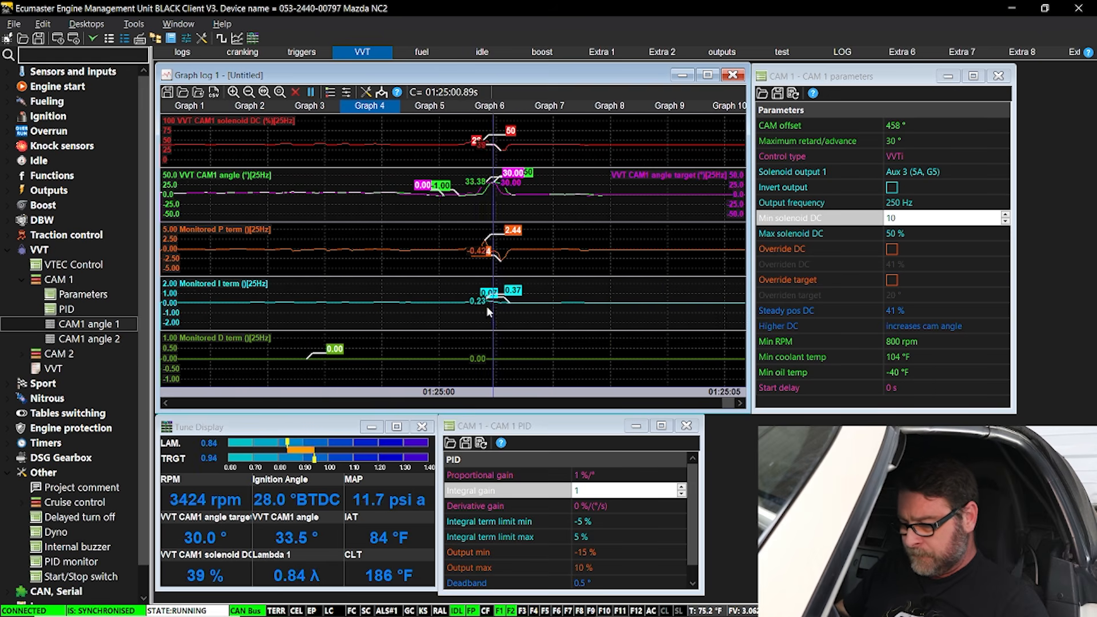
{"action": "key", "text": "space"}
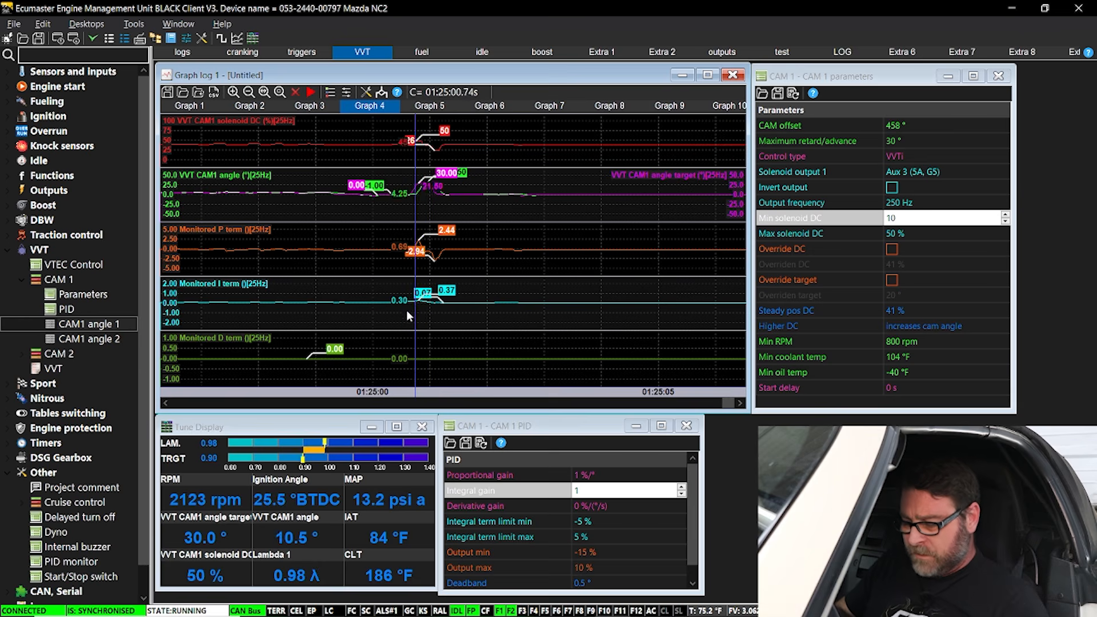
{"action": "left_click", "coordinate": [588, 475]}
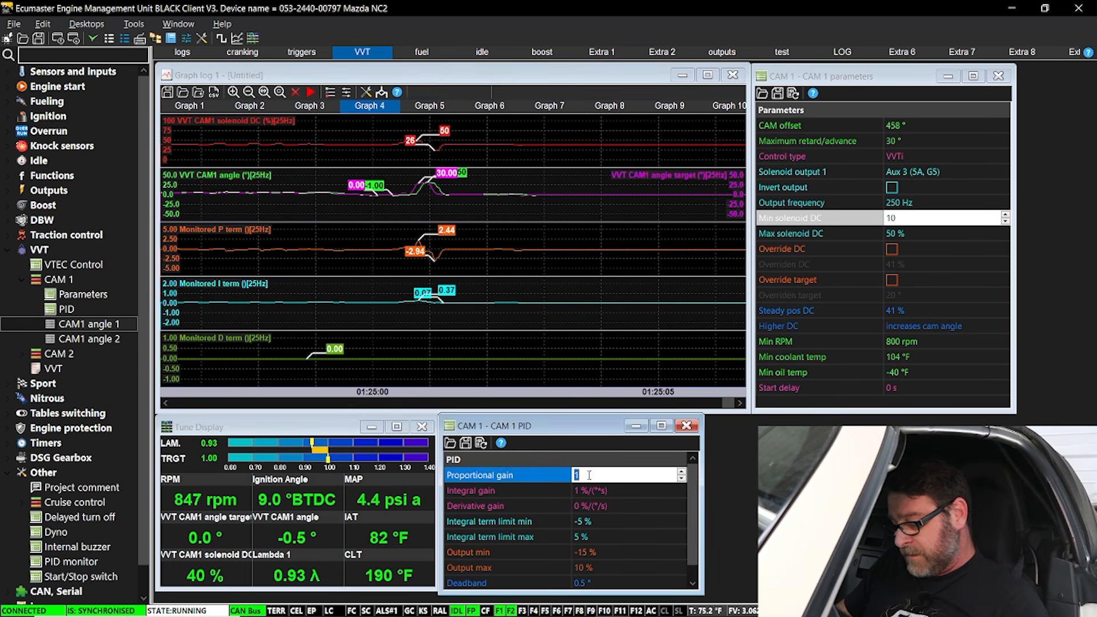
{"action": "left_click", "coordinate": [554, 293]}
{"action": "key", "text": "space"}
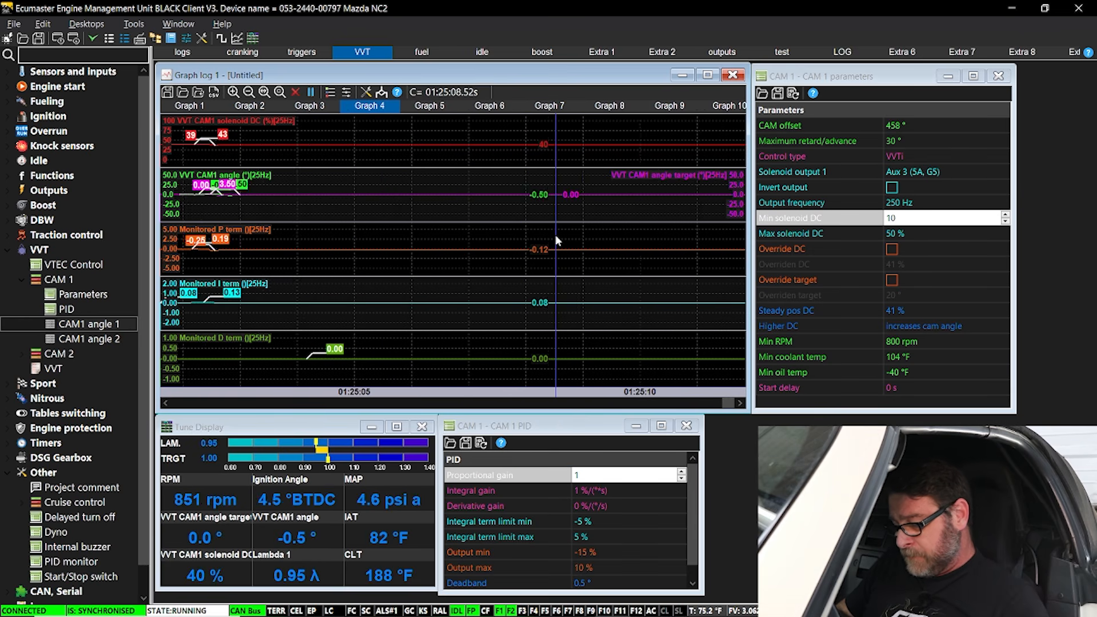
Set the CAM 1 maximum solenoid DC to 60 %.
{"action": "left_click", "coordinate": [597, 490]}
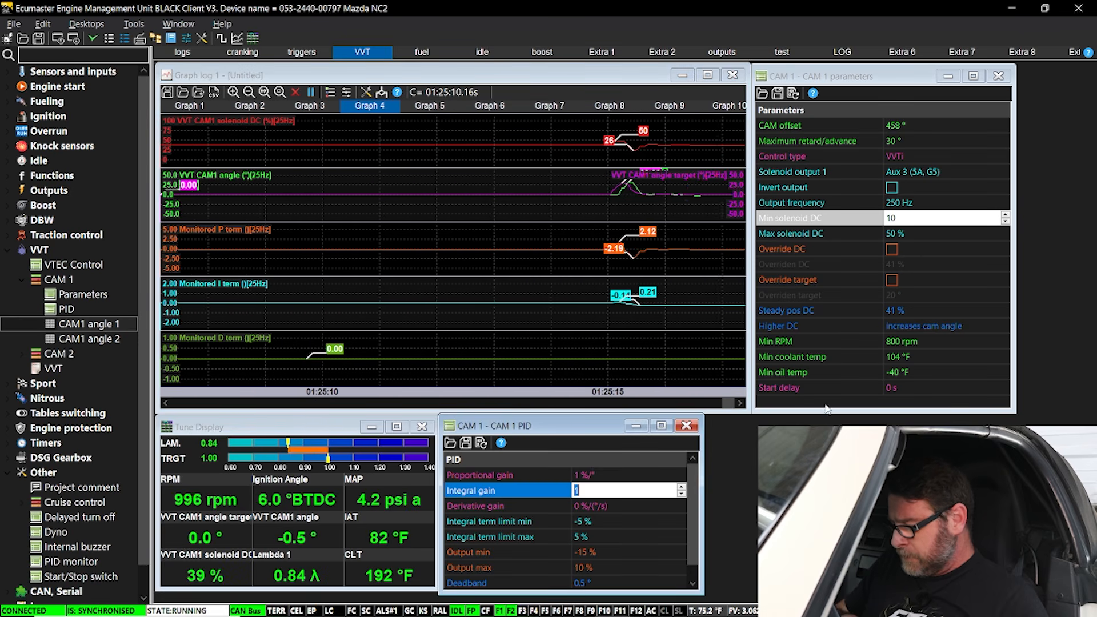
{"action": "left_click", "coordinate": [902, 233]}
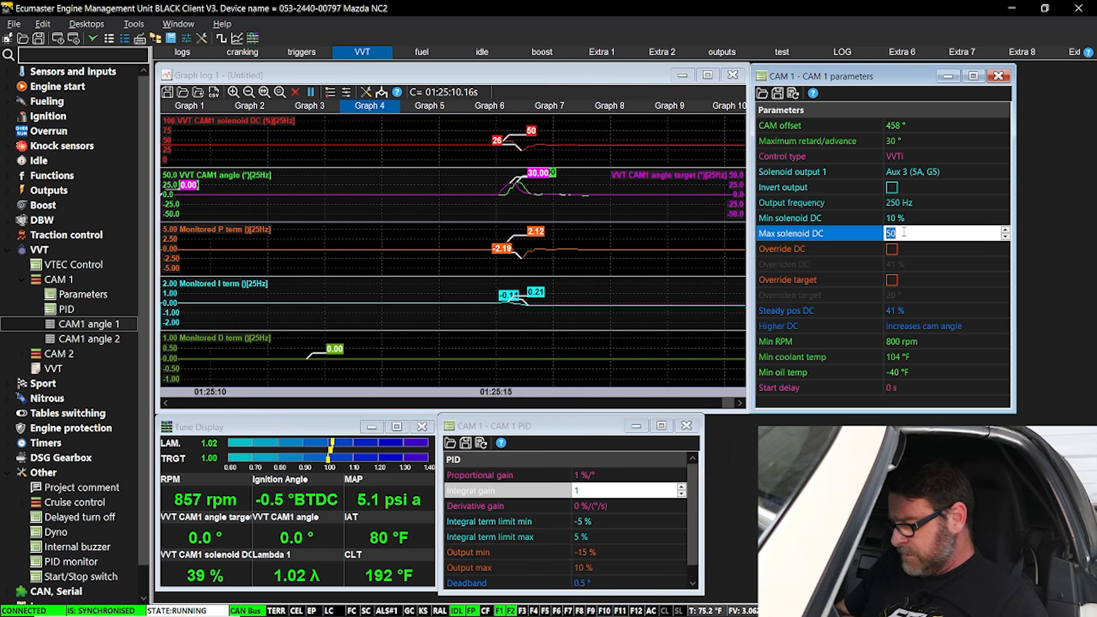
{"action": "type", "text": "60"}
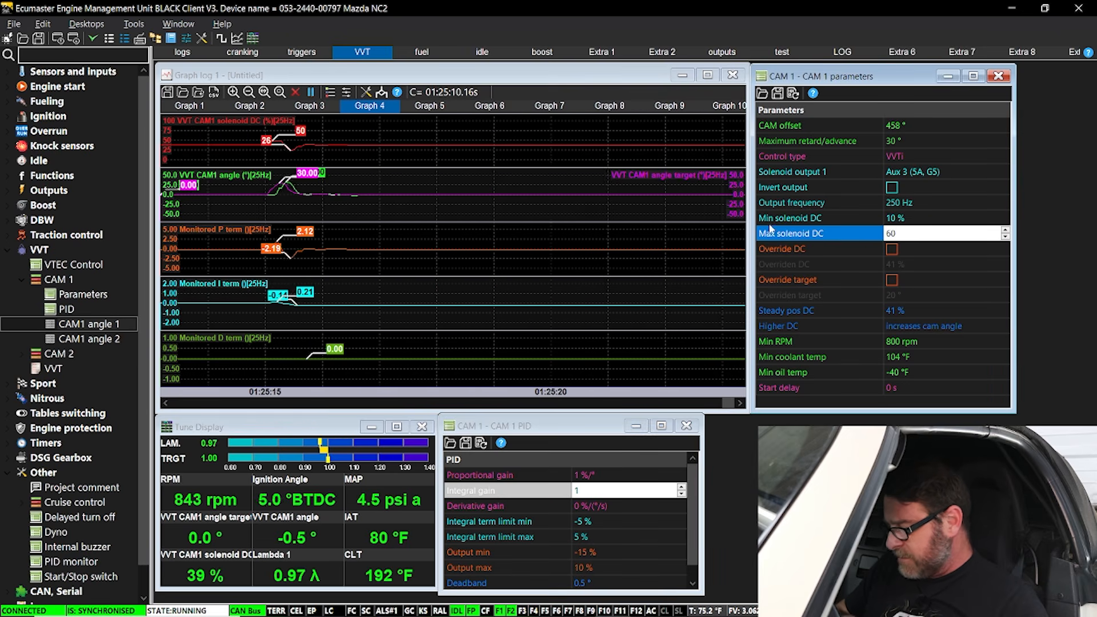
Inspect the solenoid DC and cam angle traces in the graph log with the raised solenoid DC limit, and pause logging.
{"action": "left_click", "coordinate": [567, 249]}
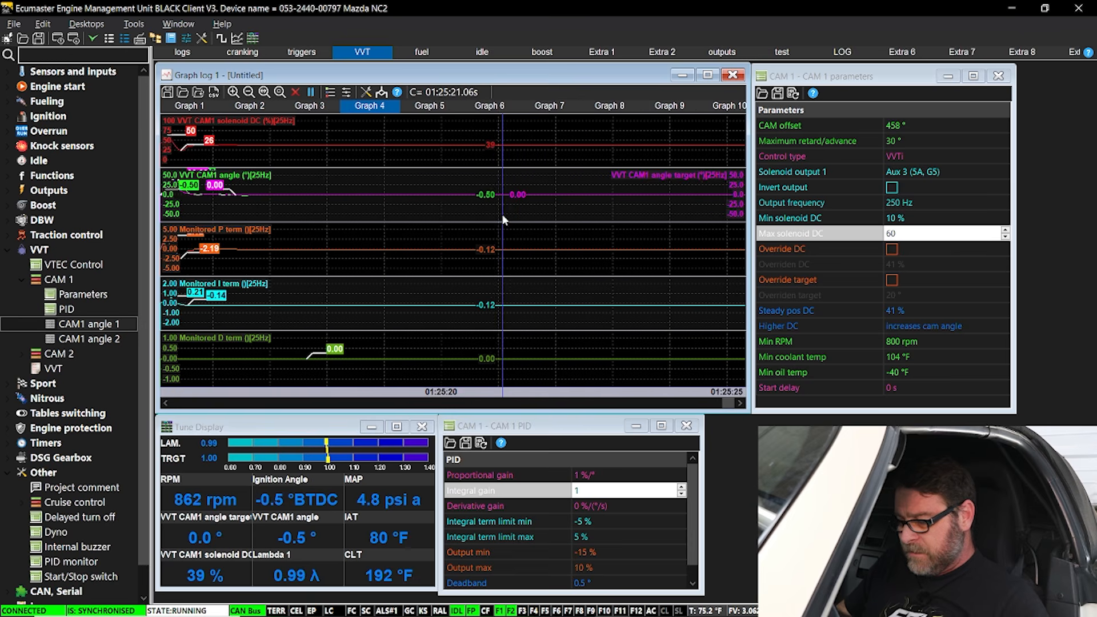
{"action": "left_click", "coordinate": [571, 246]}
{"action": "mouse_move", "coordinate": [571, 244]}
{"action": "left_mouse_down"}
{"action": "mouse_move", "coordinate": [672, 233]}
{"action": "mouse_move", "coordinate": [570, 233]}
{"action": "mouse_move", "coordinate": [614, 237]}
{"action": "mouse_move", "coordinate": [604, 238]}
{"action": "left_mouse_up"}
{"action": "key", "text": "space"}
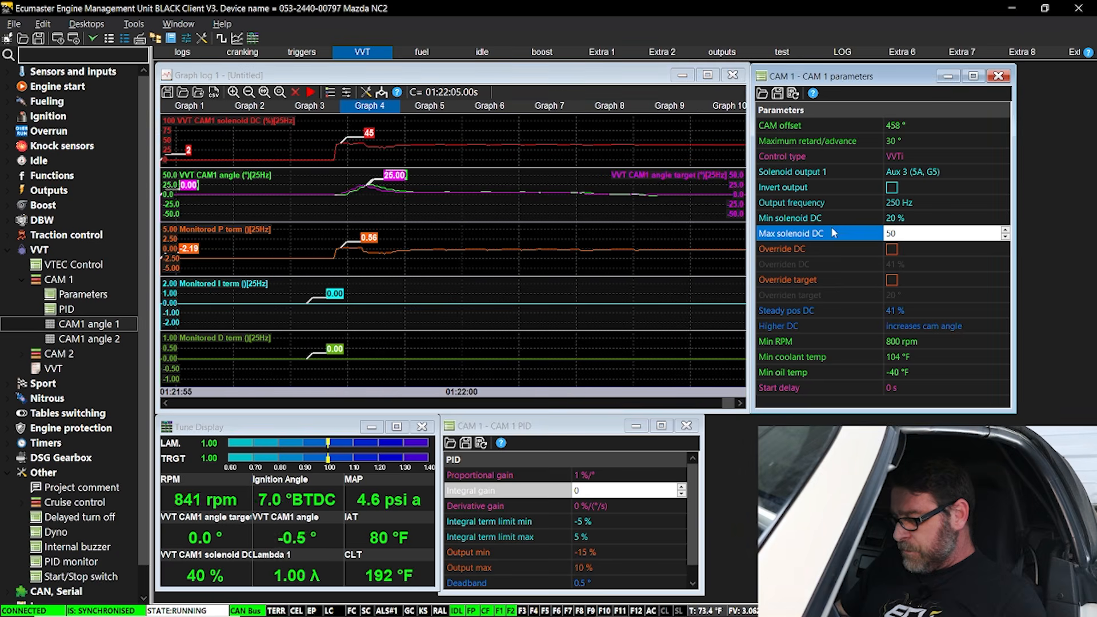
Open the minimum solenoid DC for editing and compare CAM1 angle, target, solenoid DC and P term at points along the logged throttle blips.
{"action": "left_click", "coordinate": [905, 218]}
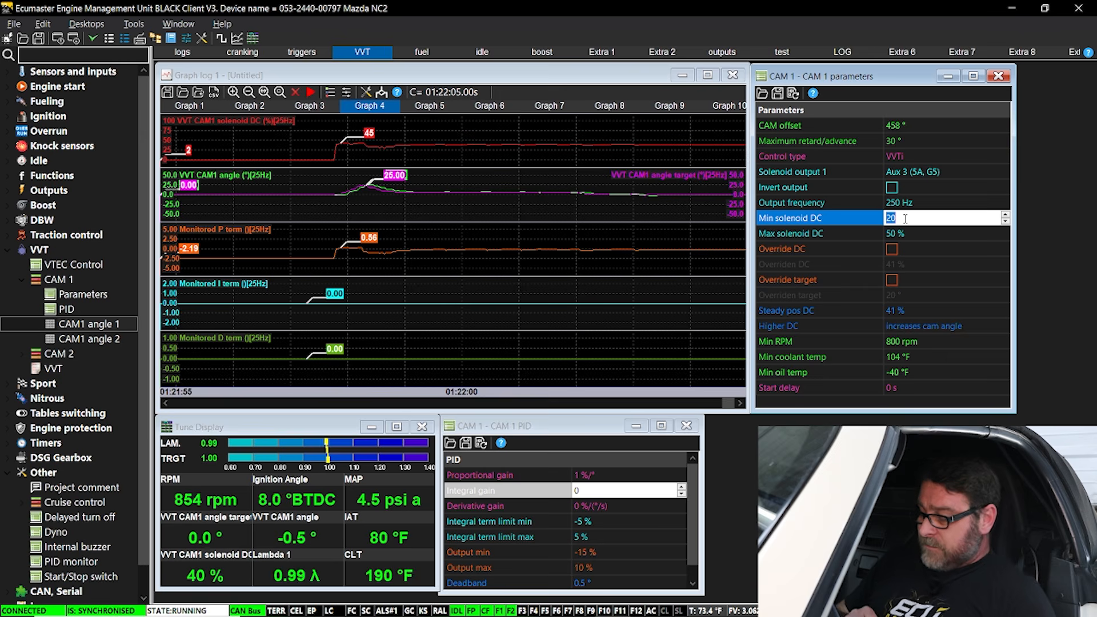
{"action": "left_click", "coordinate": [632, 241]}
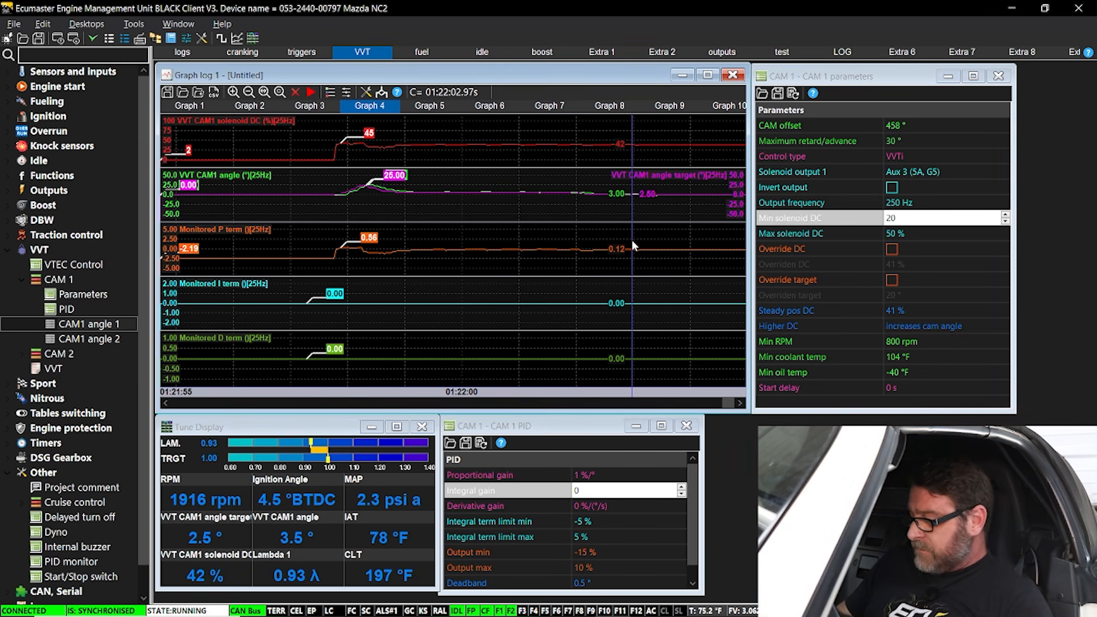
{"action": "left_click", "coordinate": [616, 255]}
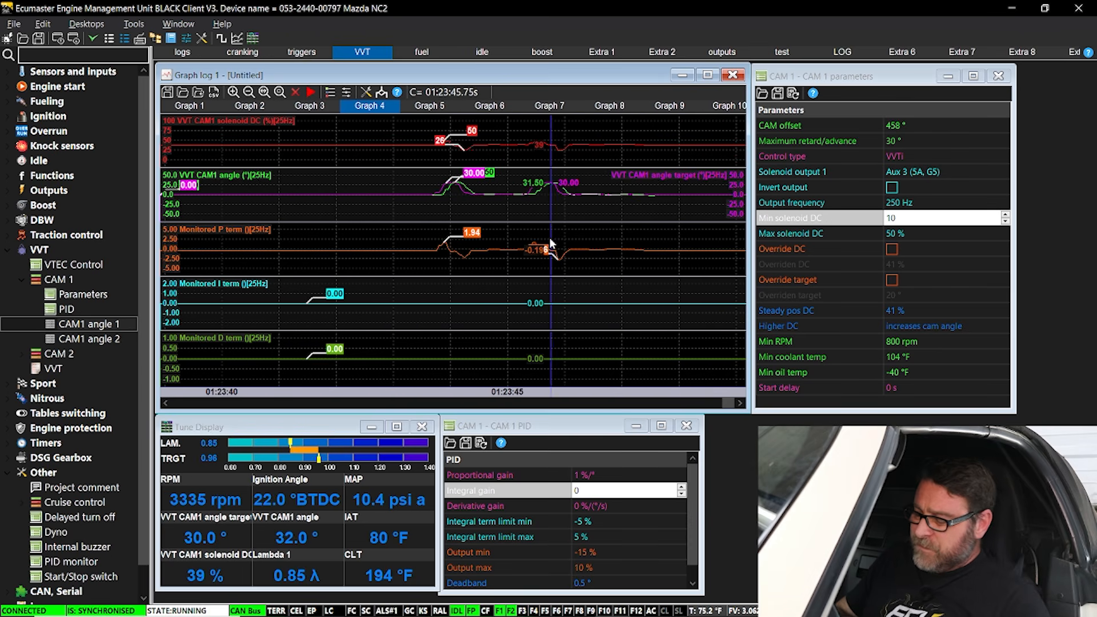
{"action": "left_click", "coordinate": [543, 247]}
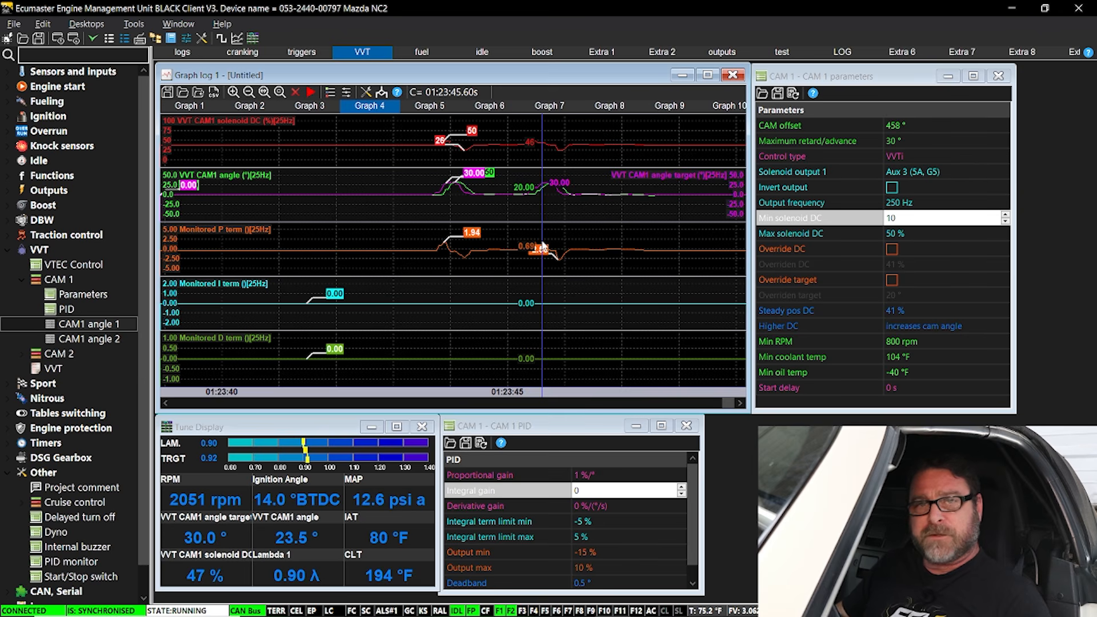
{"action": "left_click", "coordinate": [532, 202]}
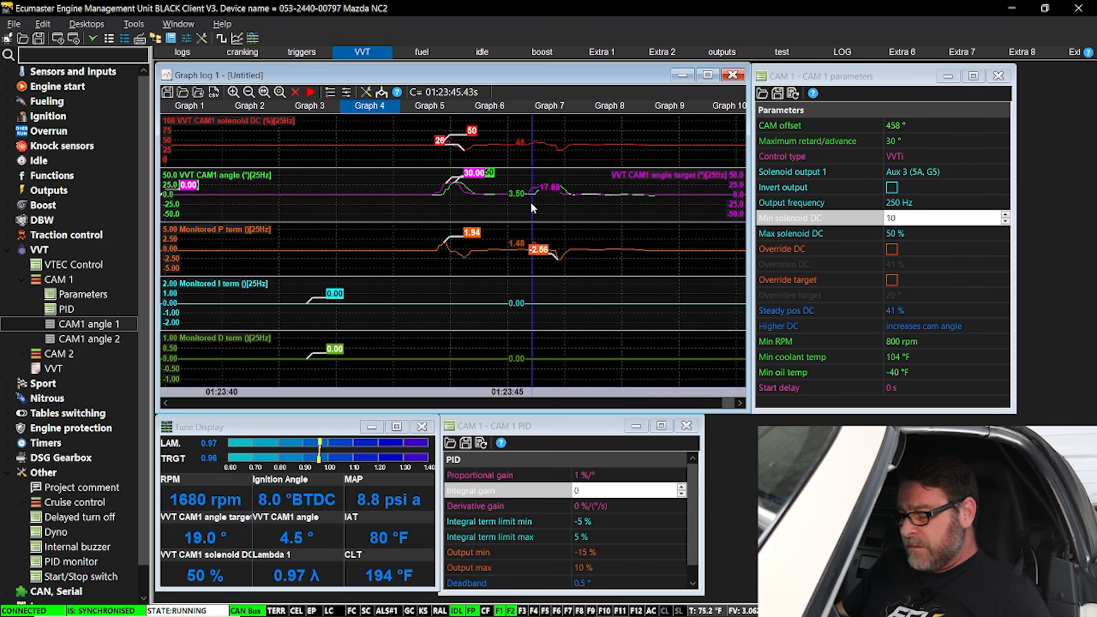
{"action": "left_click", "coordinate": [540, 211]}
{"action": "mouse_move", "coordinate": [541, 208]}
{"action": "left_mouse_down"}
{"action": "mouse_move", "coordinate": [568, 202]}
{"action": "mouse_move", "coordinate": [559, 204]}
{"action": "left_mouse_up"}
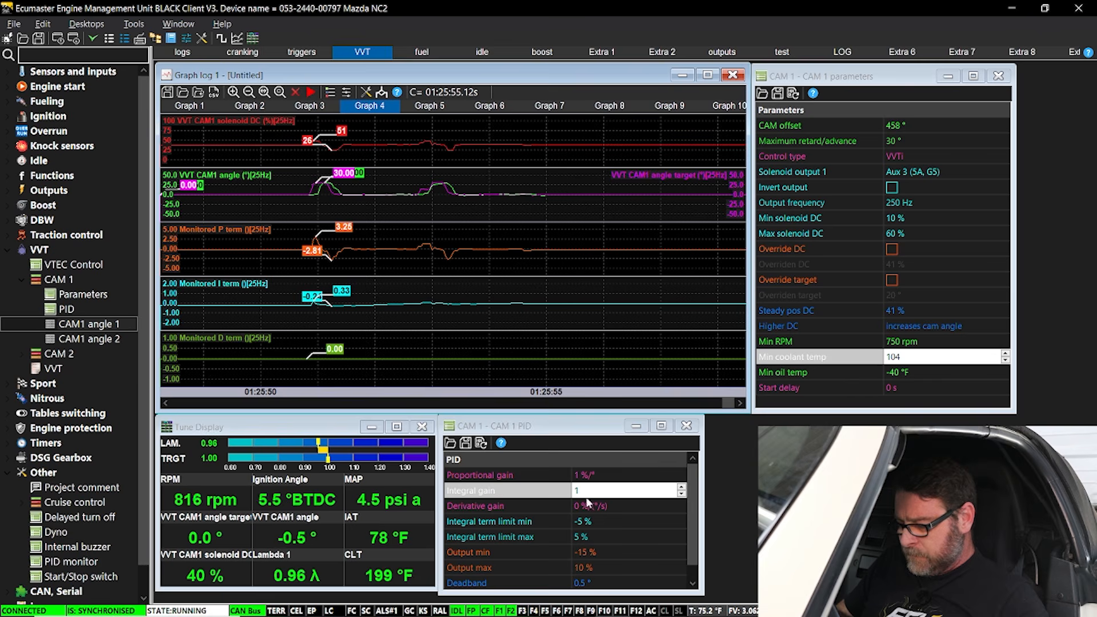
Set the CAM 1 derivative gain to 1.
{"action": "left_click", "coordinate": [588, 504]}
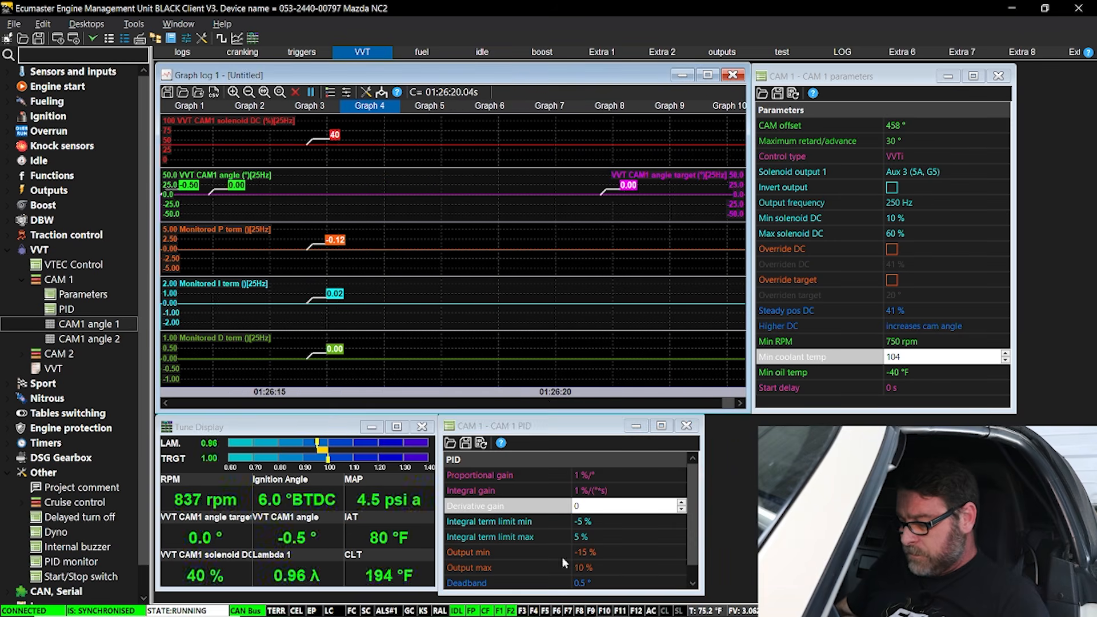
{"action": "left_click", "coordinate": [589, 505]}
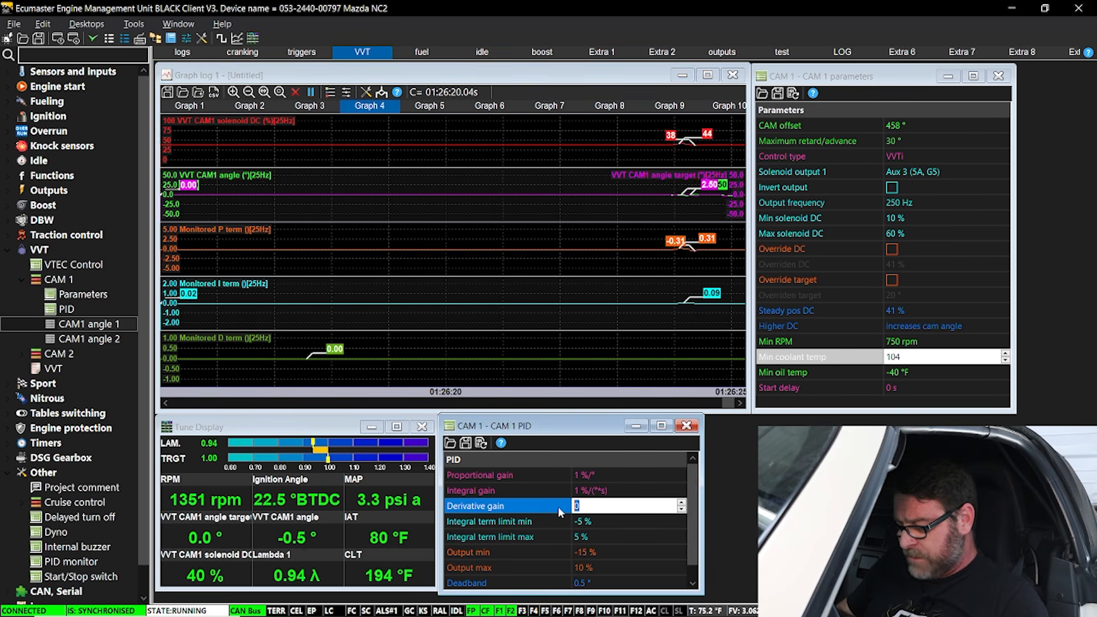
{"action": "type", "text": "1"}
Pause the graph log and examine the D term, solenoid DC and CAM1 angle traces across the throttle blip.
{"action": "left_click", "coordinate": [556, 302]}
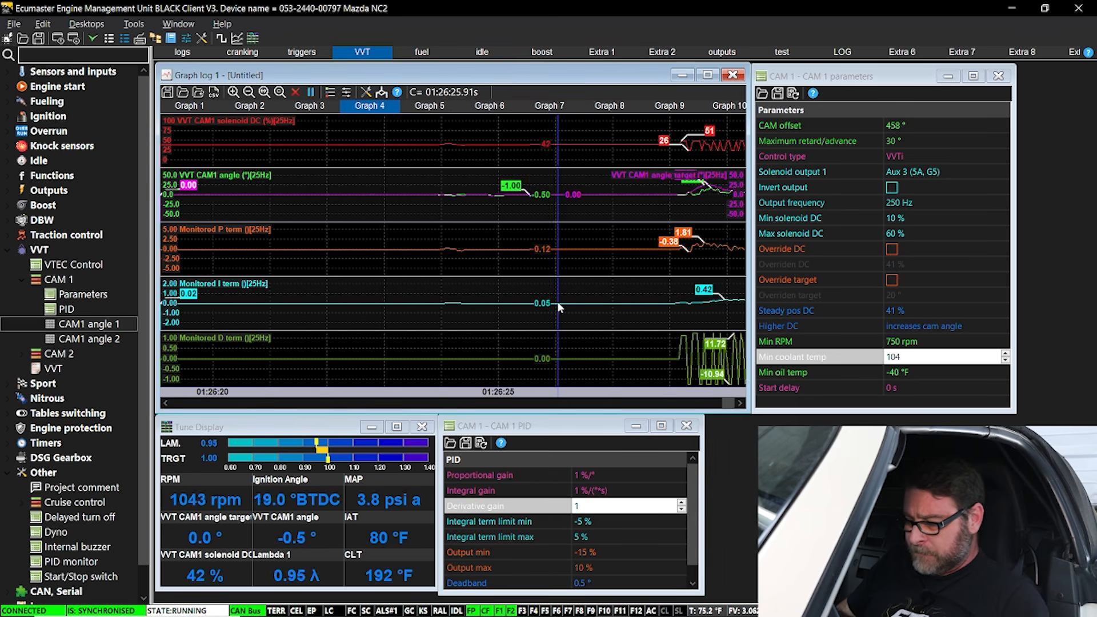
{"action": "left_click", "coordinate": [566, 302]}
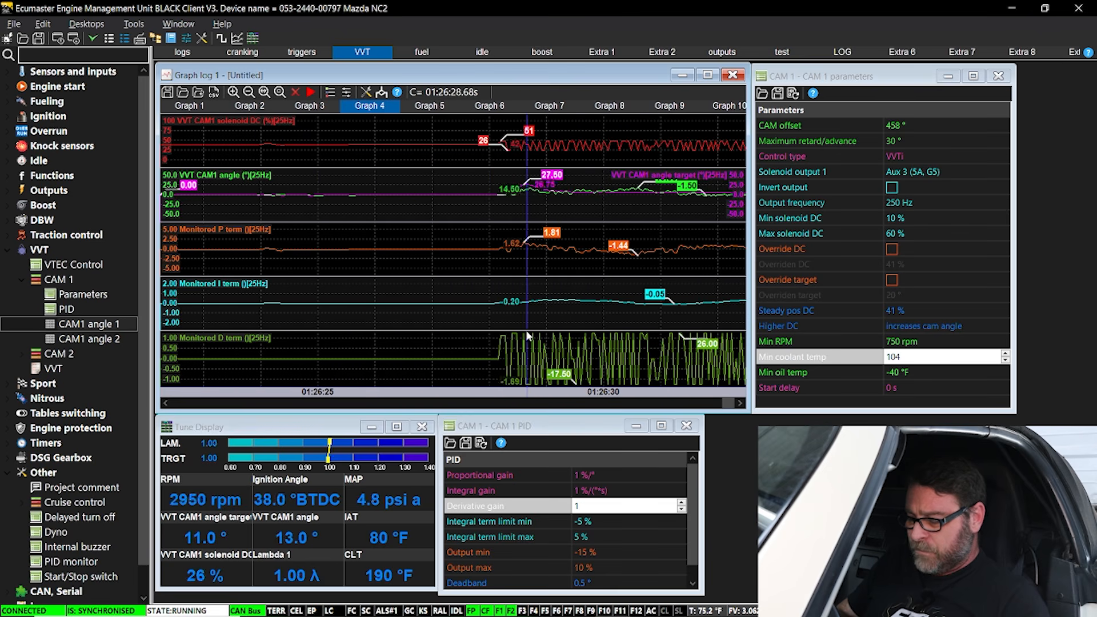
{"action": "left_click", "coordinate": [500, 341]}
{"action": "left_click_drag", "start_coordinate": [501, 341], "coordinate": [584, 199]}
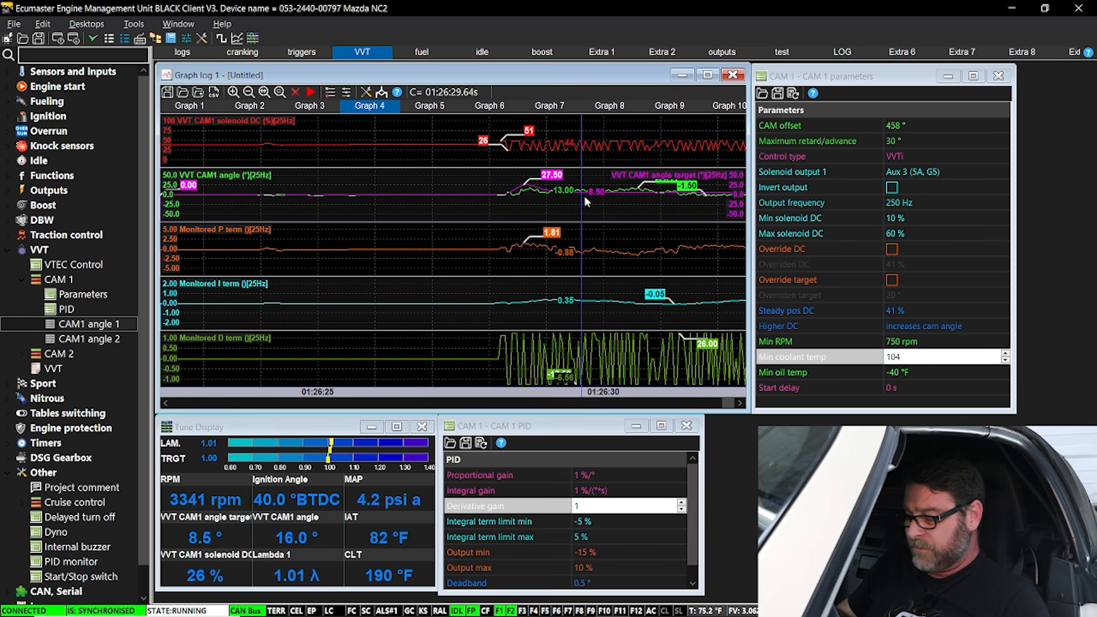
Reduce the CAM 1 derivative gain to 0.5 and on to 0.05, and pause the graph log to check the throttle blip.
{"action": "left_click", "coordinate": [580, 506]}
{"action": "type", "text": "0.5"}
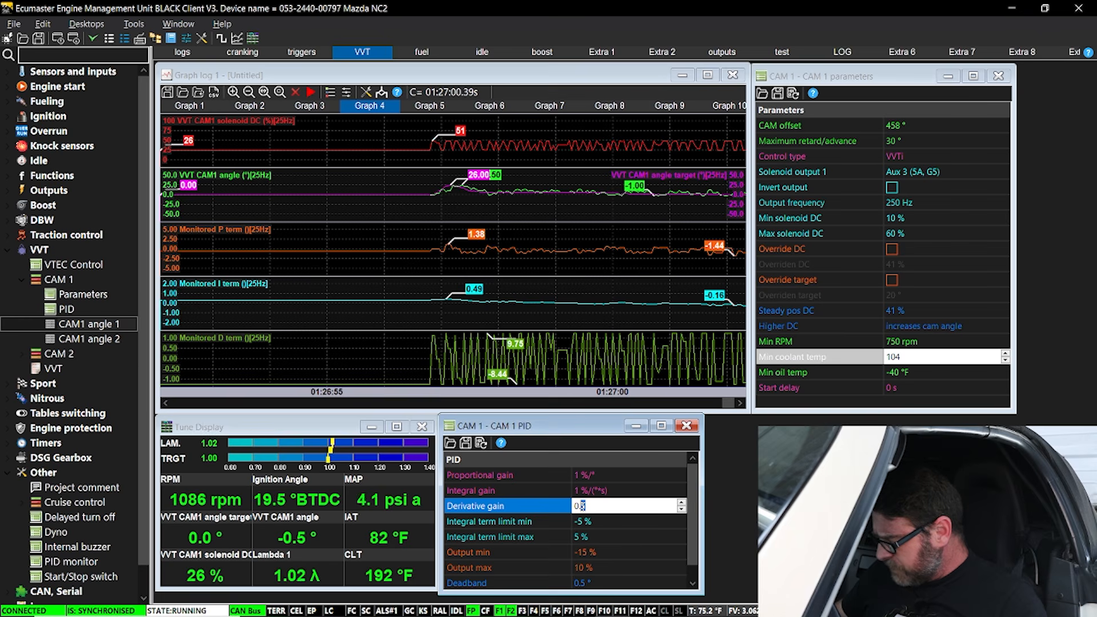
{"action": "left_click", "coordinate": [532, 304]}
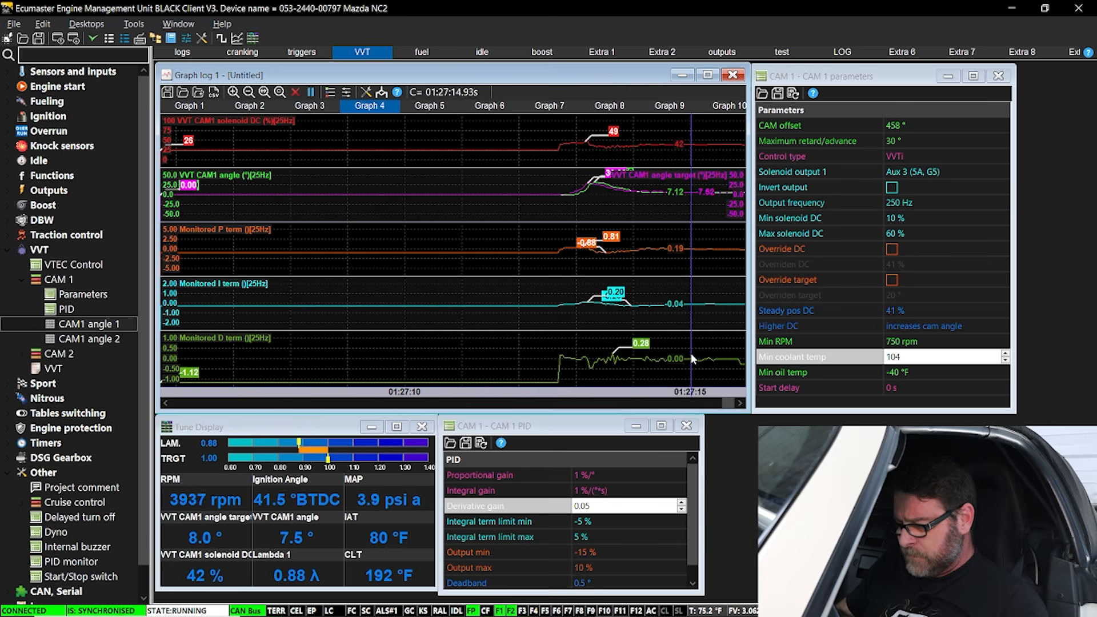
{"action": "key", "text": "space"}
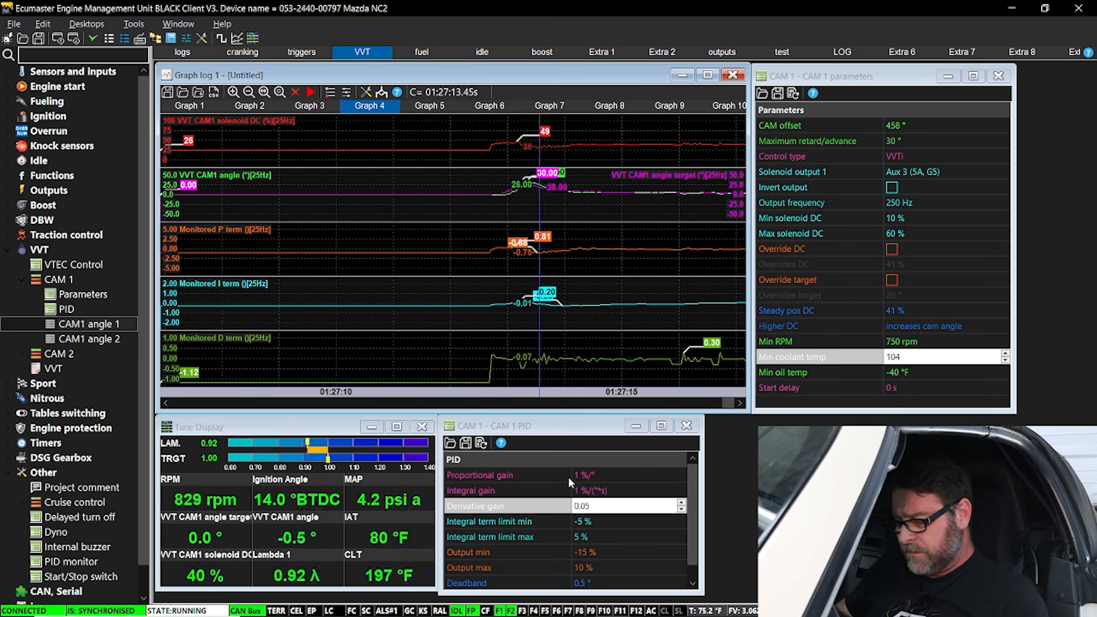
Keep the CAM 1 proportional gain at 1 and set the integral gain to 0.5.
{"action": "left_click", "coordinate": [592, 474]}
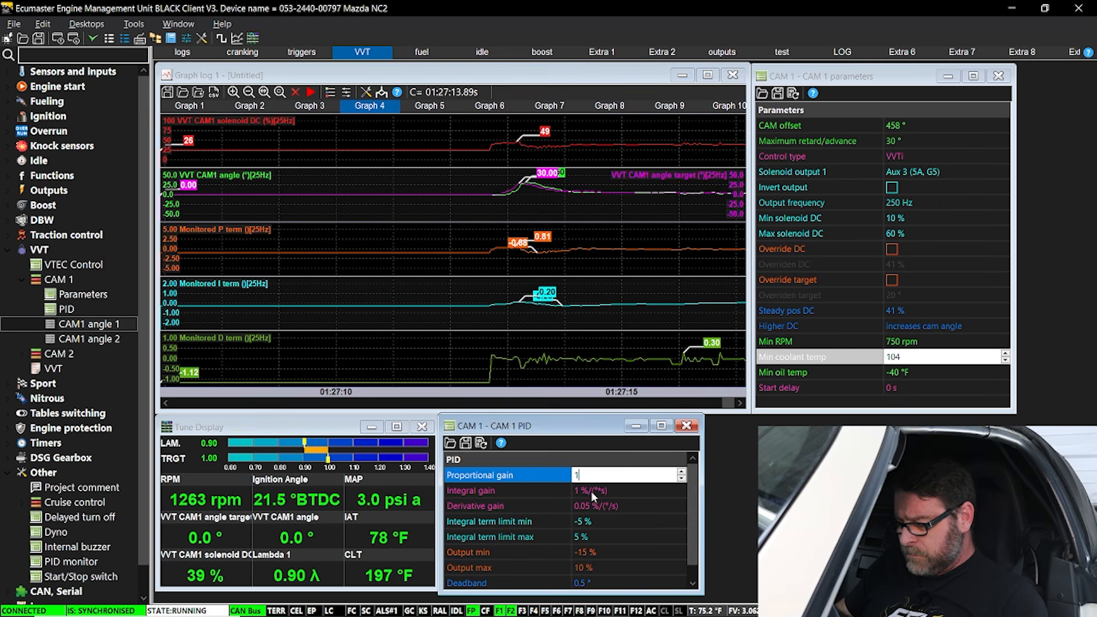
{"action": "left_click", "coordinate": [592, 491]}
{"action": "type", "text": "0.5"}
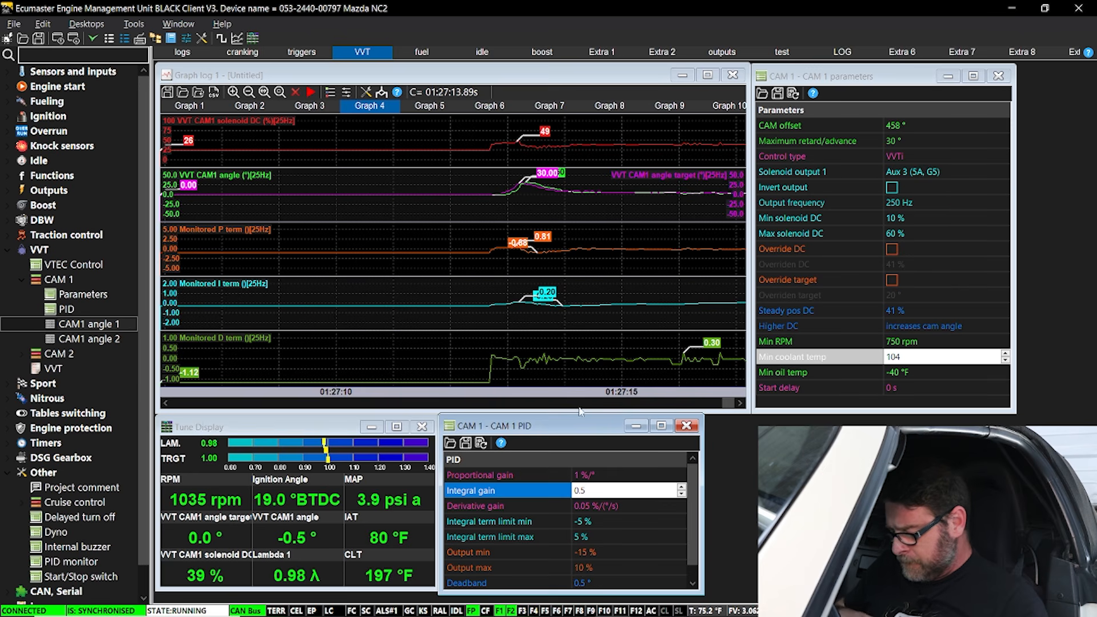
Examine the cam angle tracking and the P, I and D terms after a throttle blip in the graph log, and pause it.
{"action": "left_click", "coordinate": [556, 264]}
{"action": "left_click_drag", "start_coordinate": [556, 264], "coordinate": [591, 276]}
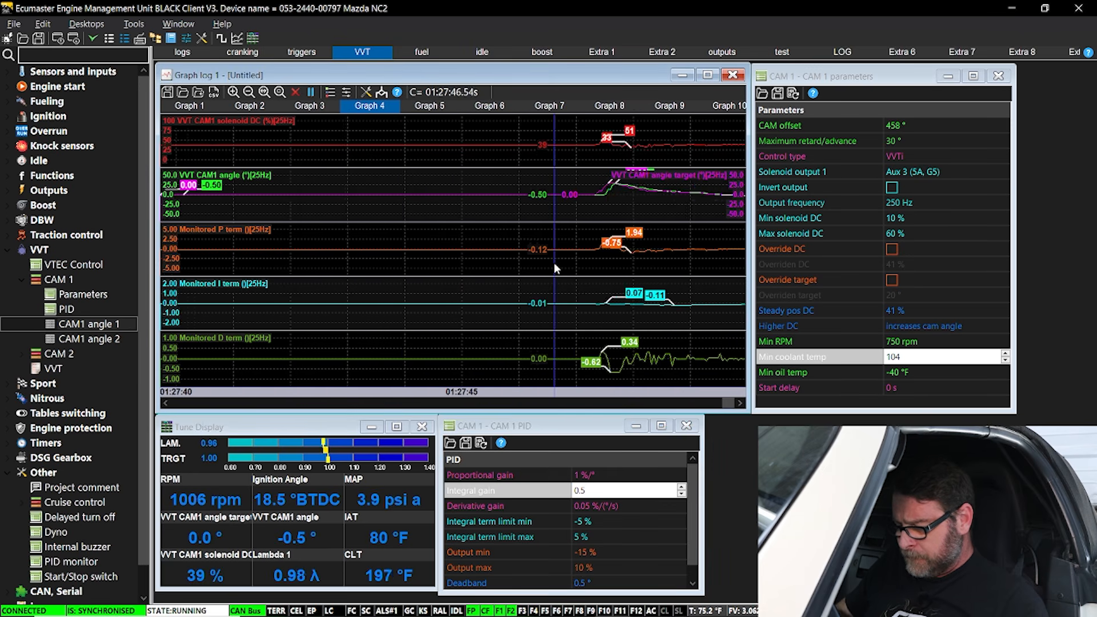
{"action": "key", "text": "space"}
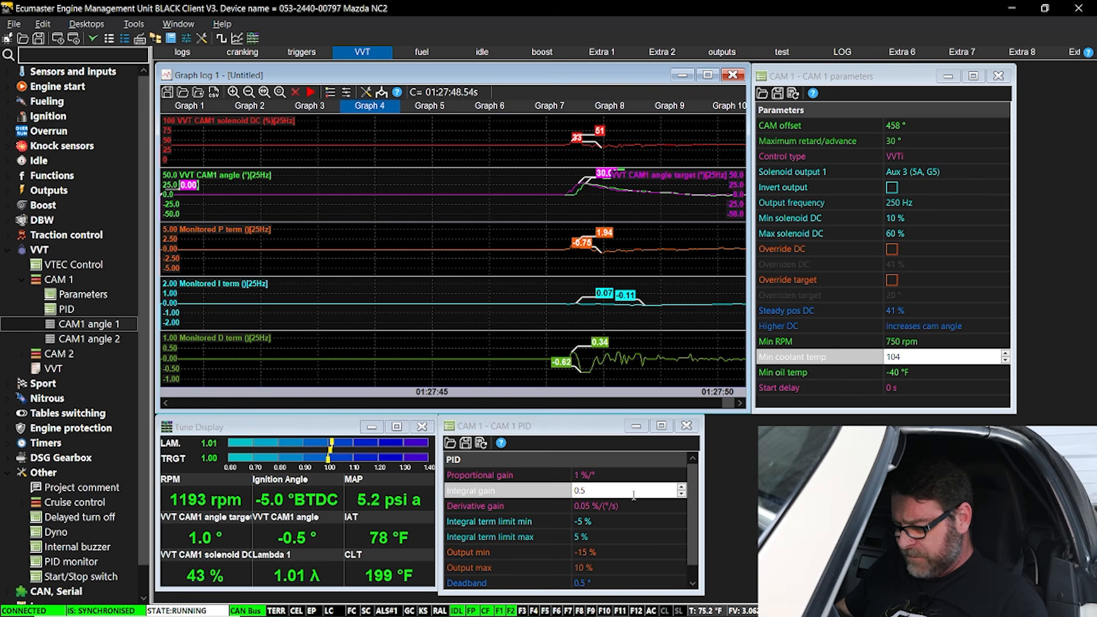
Set the CAM 1 derivative gain to 0.02.
{"action": "double_click", "coordinate": [593, 505]}
{"action": "left_click", "coordinate": [593, 505]}
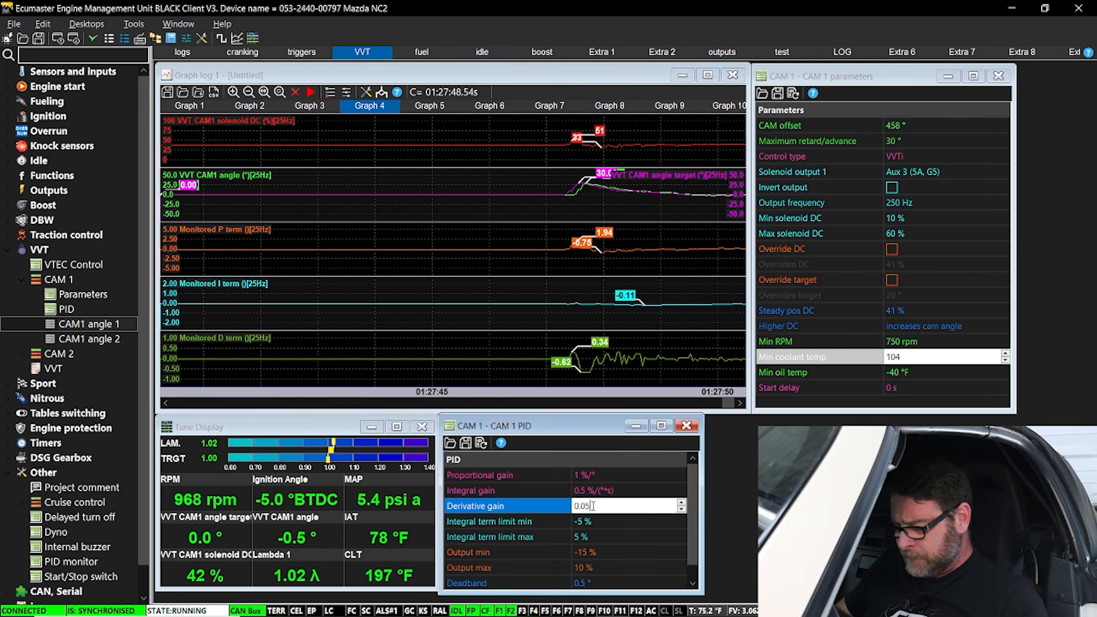
{"action": "left_click_drag", "start_coordinate": [593, 505], "coordinate": [587, 506]}
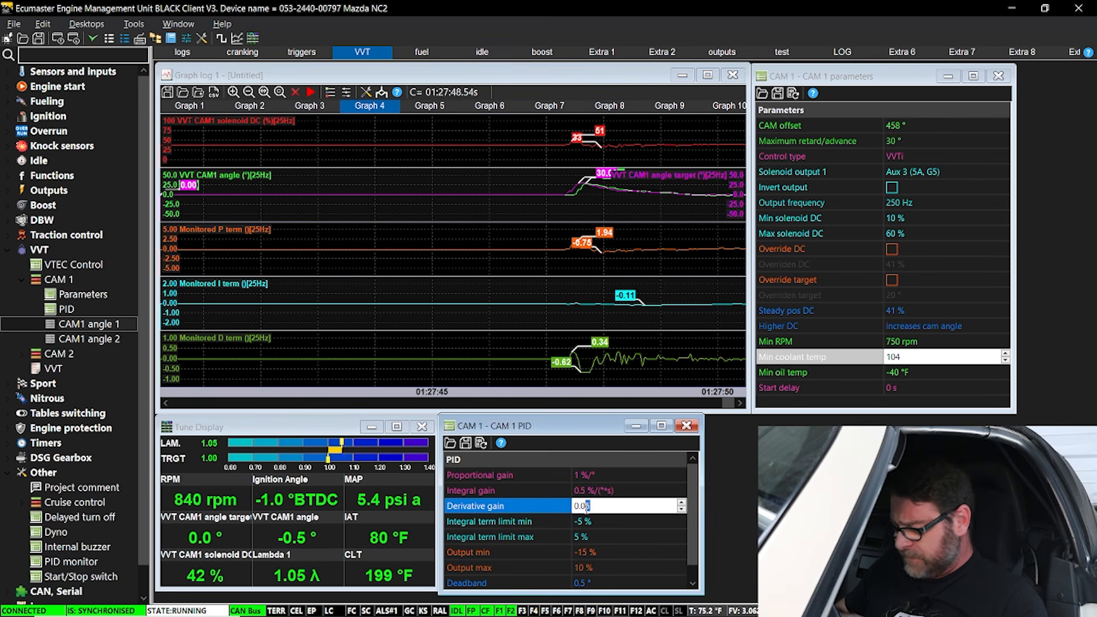
{"action": "type", "text": "2"}
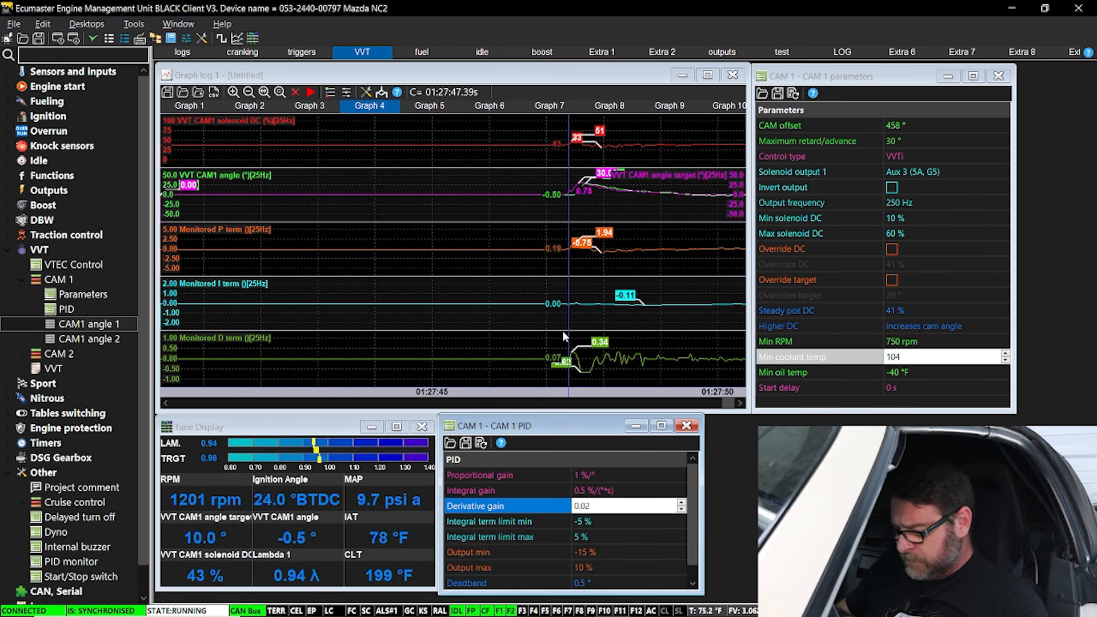
Log a throttle blip in the graph log, pause it to compare cam angle with target, and resume logging.
{"action": "left_click", "coordinate": [563, 332]}
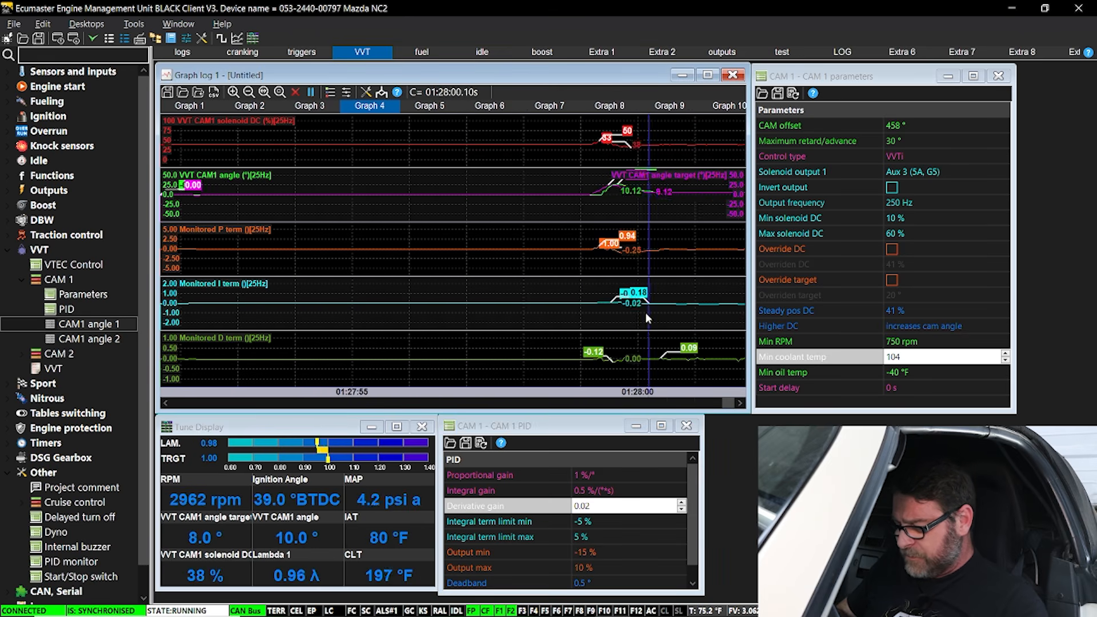
{"action": "key", "text": "space"}
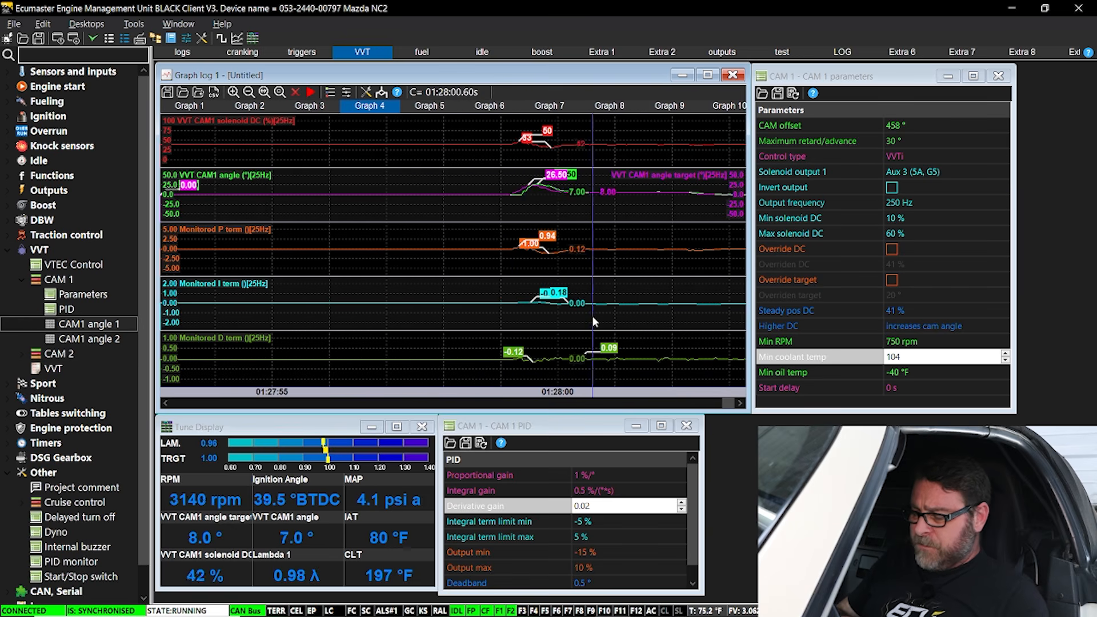
{"action": "key", "text": "space"}
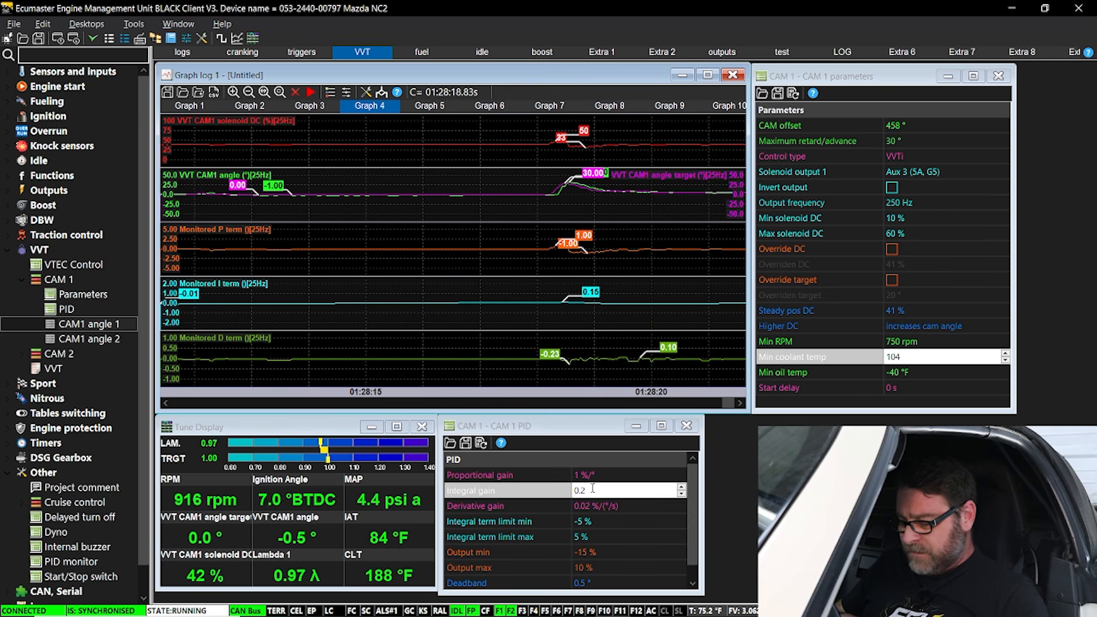
Keep the CAM 1 integral gain at 0.2 and review the derivative gain, output max and integral term limit max against the PID help page.
{"action": "left_click", "coordinate": [575, 491]}
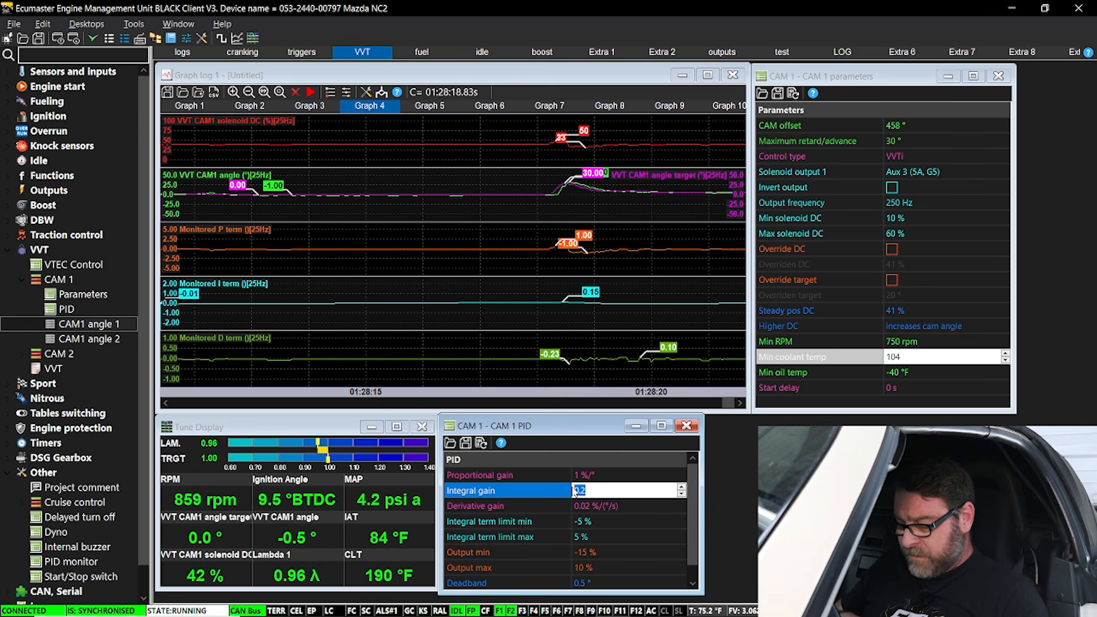
{"action": "left_click", "coordinate": [580, 505]}
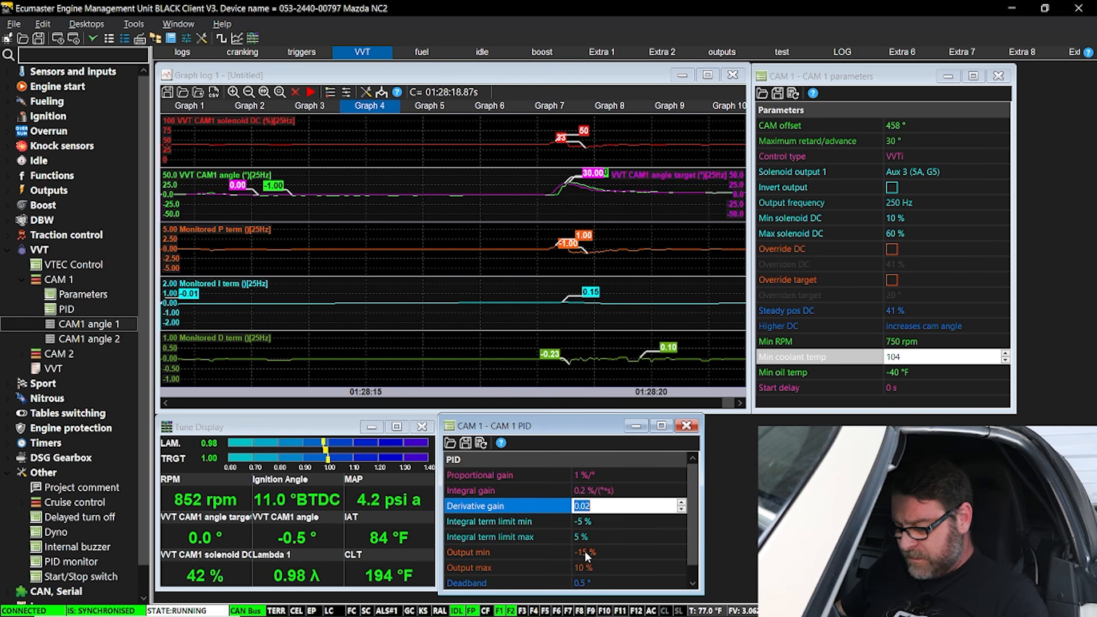
{"action": "left_click", "coordinate": [585, 567]}
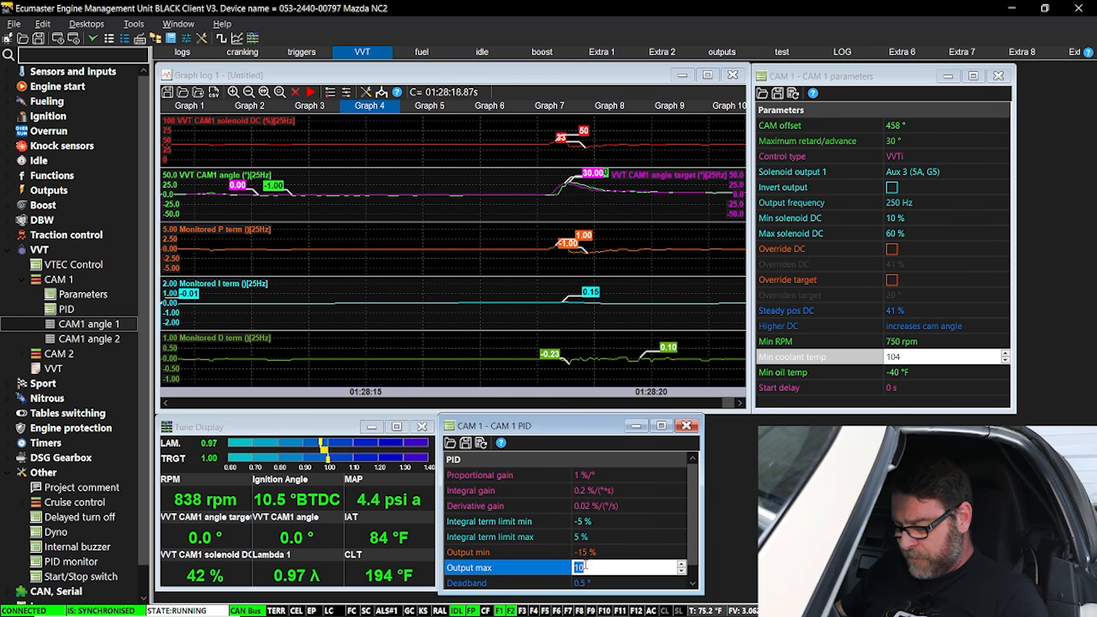
{"action": "left_click", "coordinate": [586, 535]}
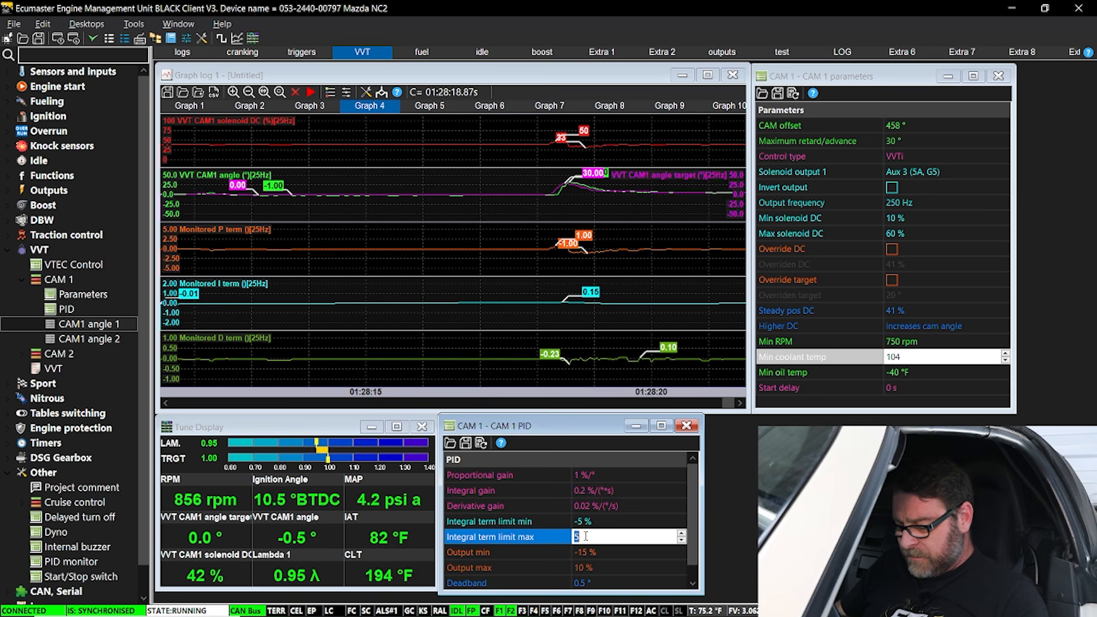
{"action": "left_click", "coordinate": [577, 305]}
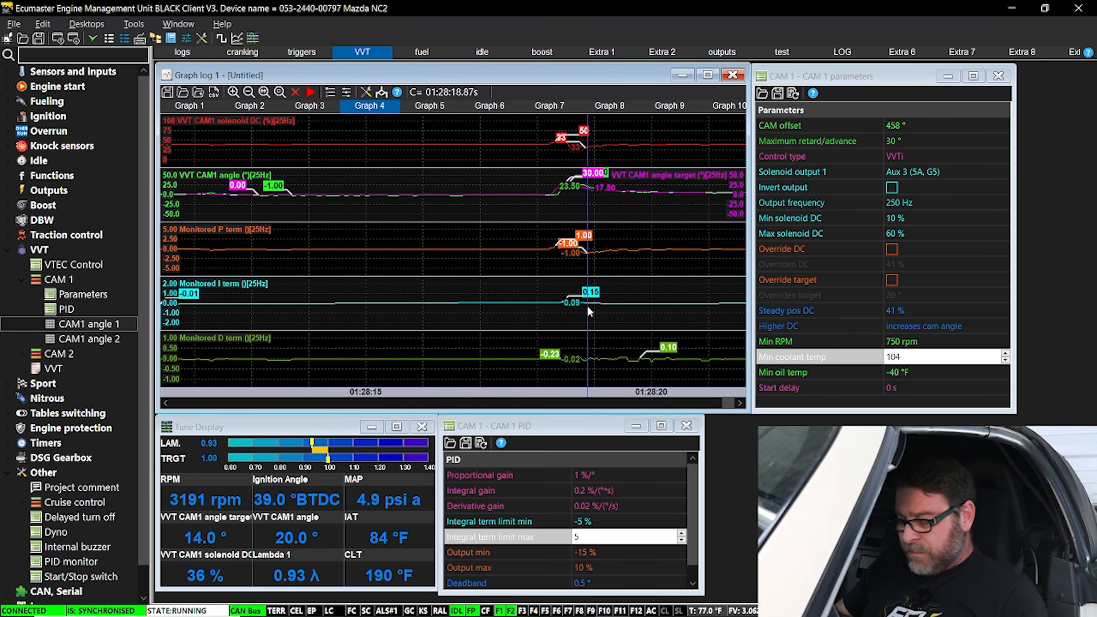
{"action": "left_click", "coordinate": [501, 443]}
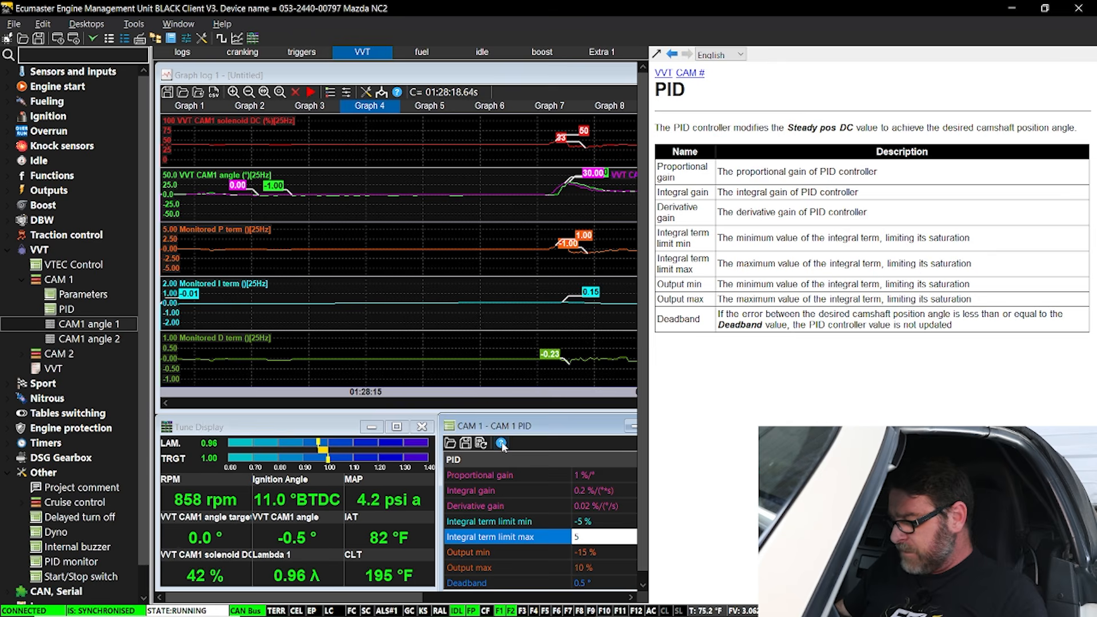